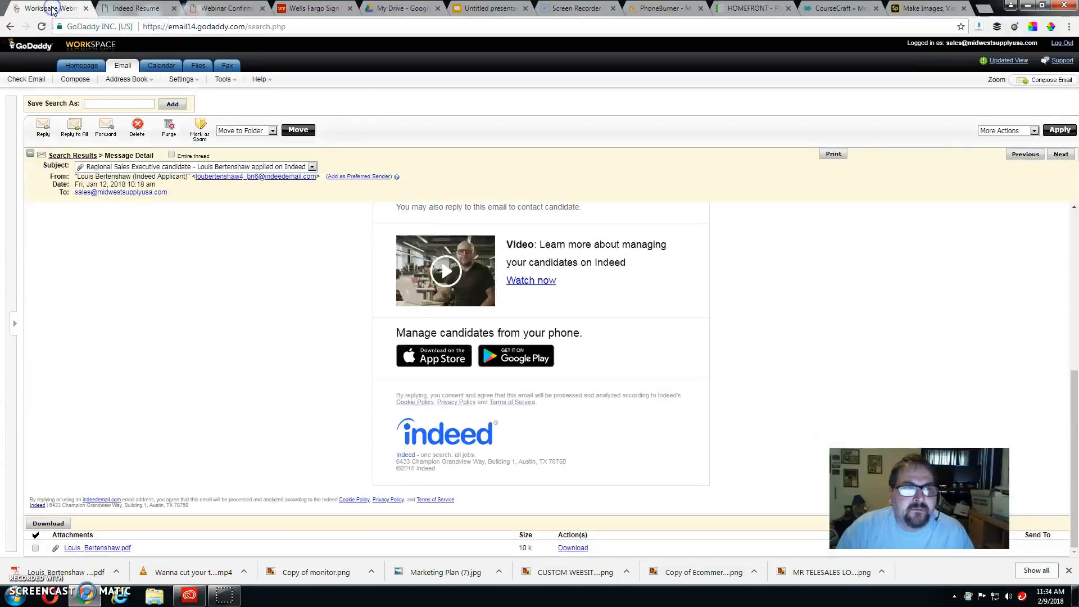
Step: Reopen the 'Re: 1st day' message listing the customers' email addresses from the inbox
{"action": "left_click", "coordinate": [123, 67]}
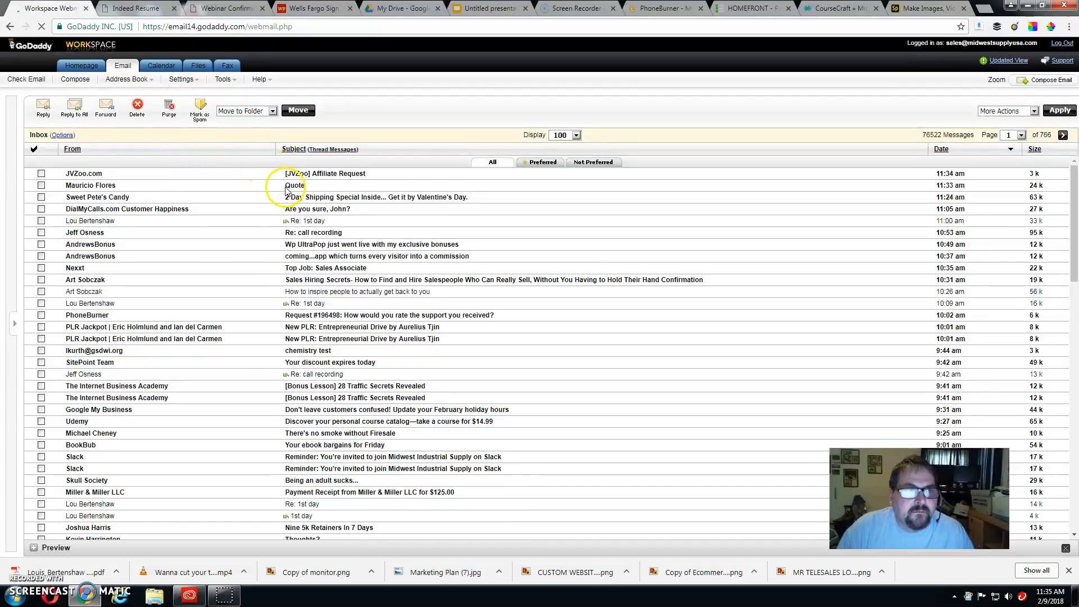
{"action": "left_click", "coordinate": [299, 225]}
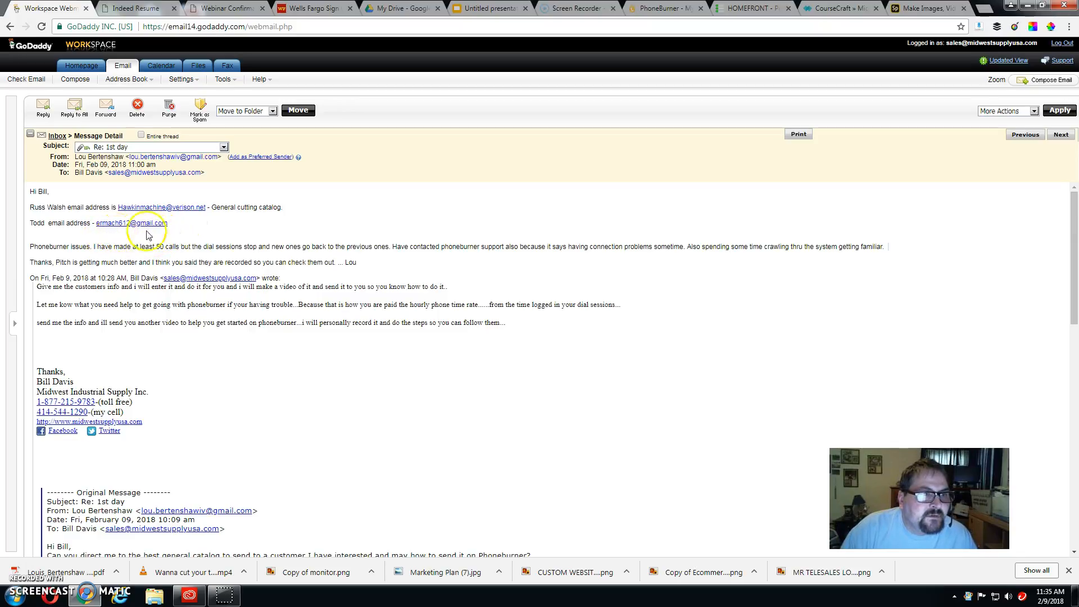
{"action": "left_click", "coordinate": [658, 9]}
Step: Review details of the Feb 09, 2018 11:07 am dial session (12 min, 7 of 49 contacts)
{"action": "left_click", "coordinate": [485, 88]}
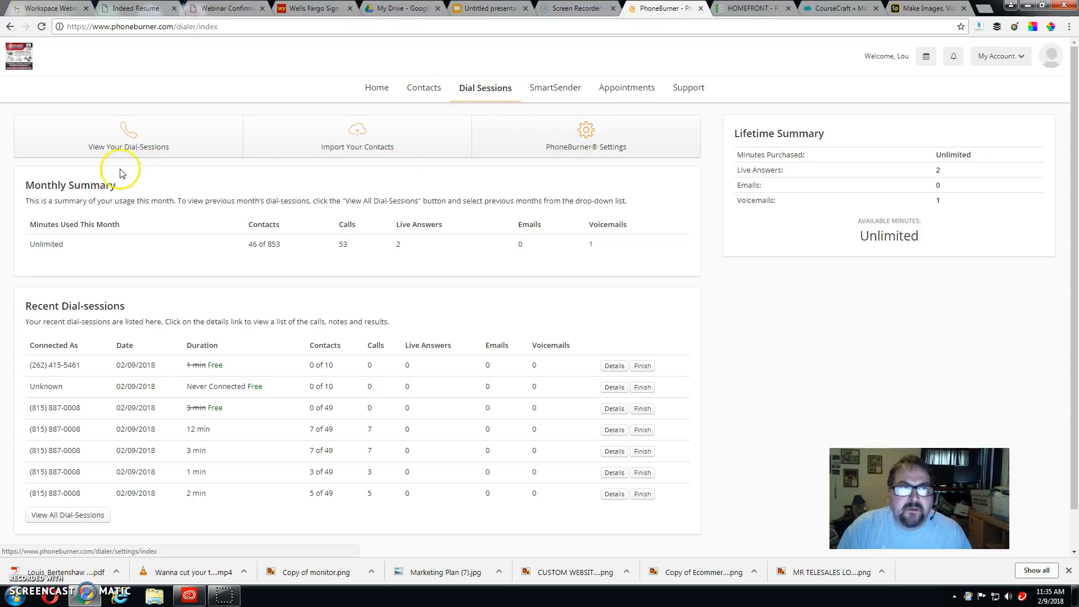
{"action": "left_click", "coordinate": [130, 141]}
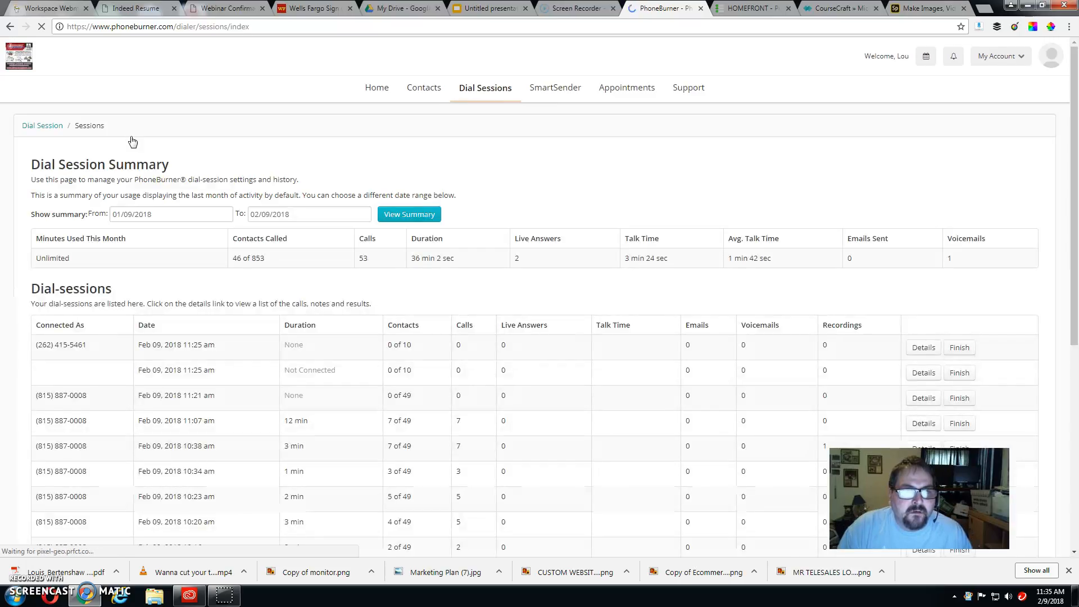
{"action": "scroll", "coordinate": [132, 140], "scroll_direction": "down", "scroll_amount": 2}
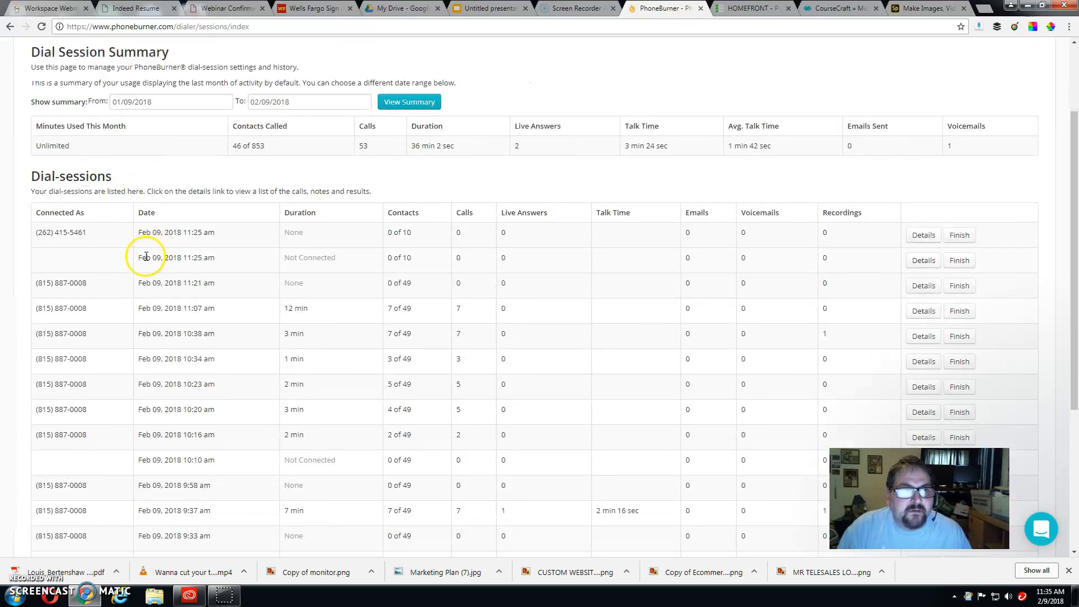
{"action": "scroll", "coordinate": [219, 270], "scroll_direction": "down", "scroll_amount": 2}
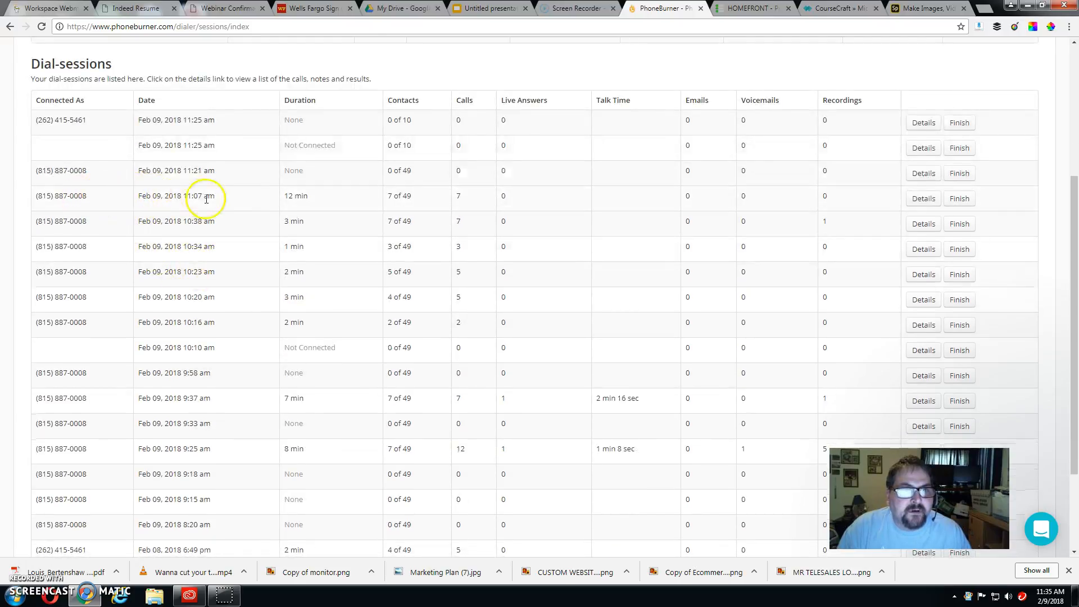
{"action": "left_click", "coordinate": [918, 202]}
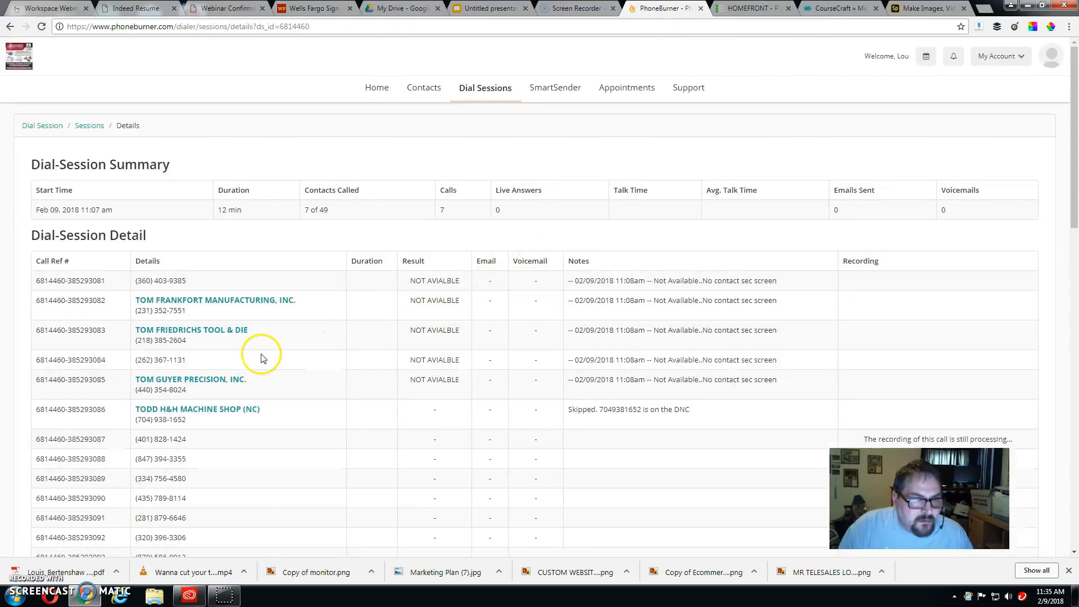
{"action": "scroll", "coordinate": [262, 358], "scroll_direction": "down", "scroll_amount": 3}
{"action": "scroll", "coordinate": [262, 358], "scroll_direction": "down", "scroll_amount": 2}
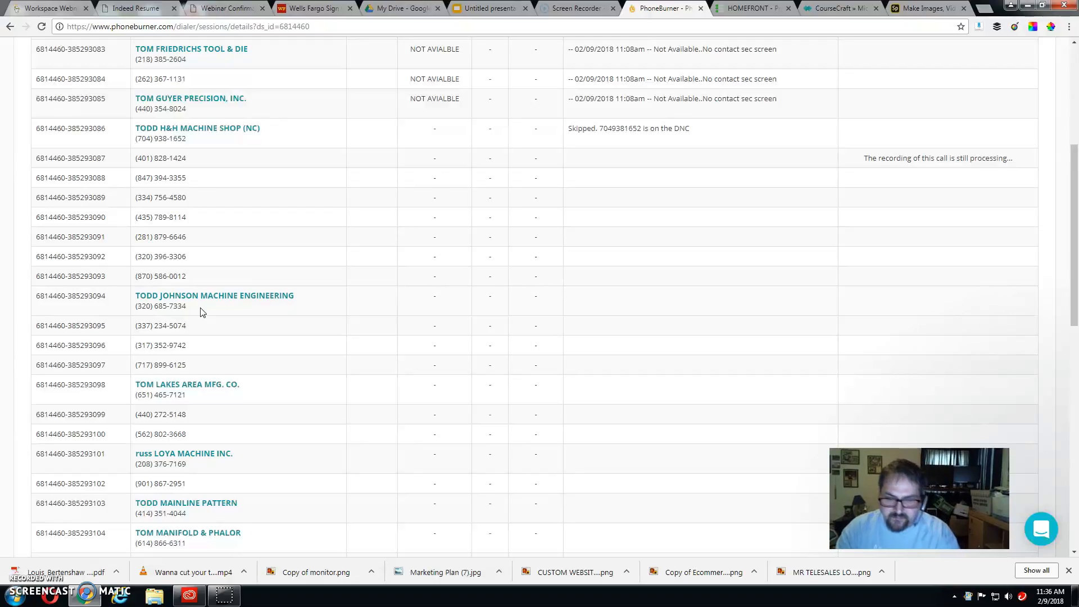
{"action": "scroll", "coordinate": [203, 312], "scroll_direction": "up", "scroll_amount": 5}
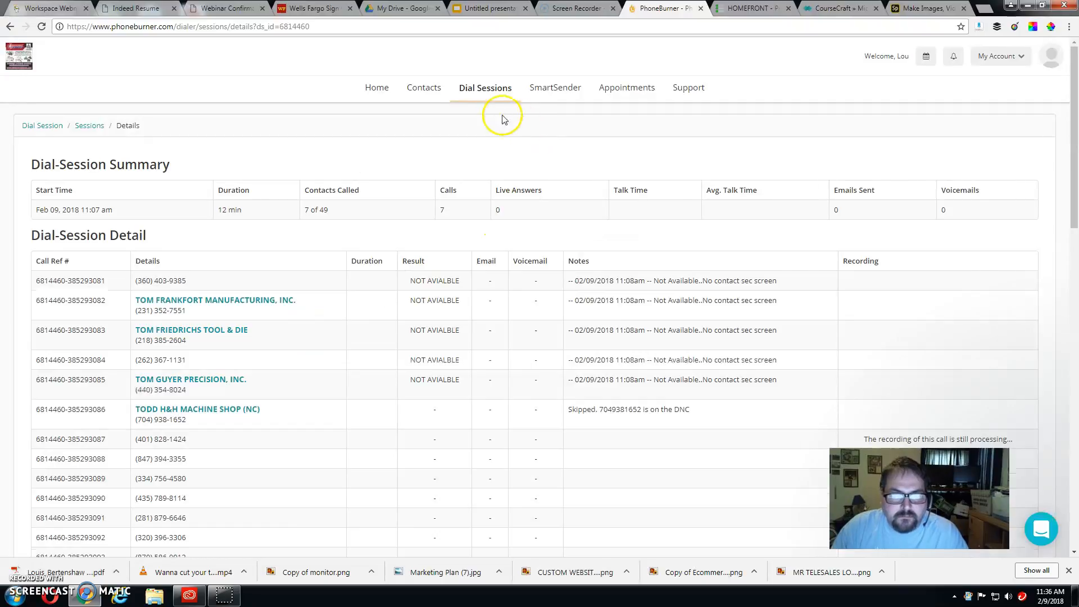
Step: Open the machine-engineering contact (record 5 of 53) and start a new Email entry
{"action": "left_click", "coordinate": [423, 89]}
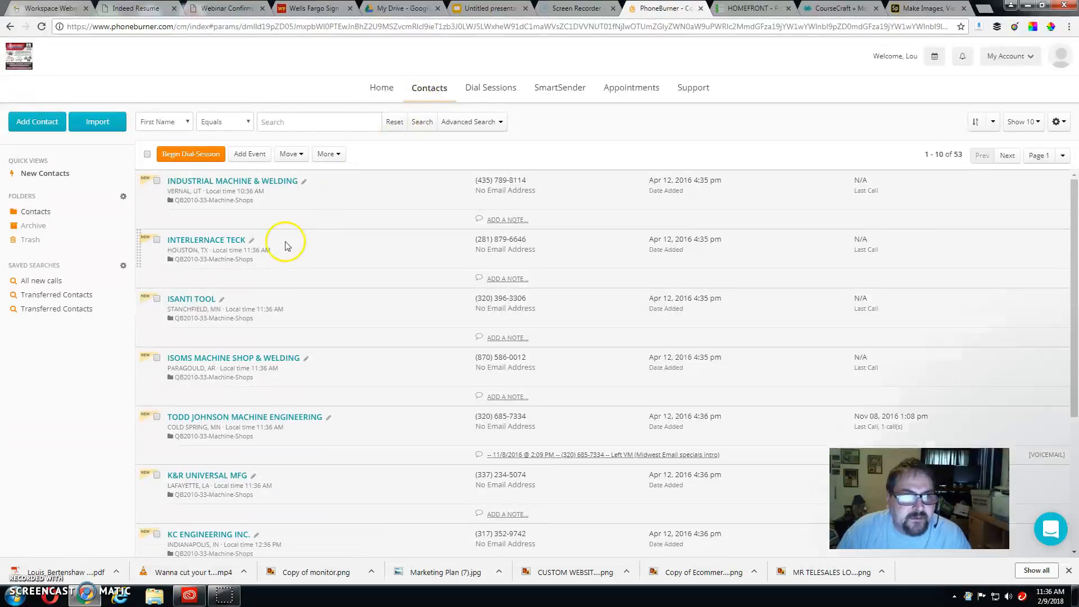
{"action": "scroll", "coordinate": [222, 253], "scroll_direction": "down", "scroll_amount": 2}
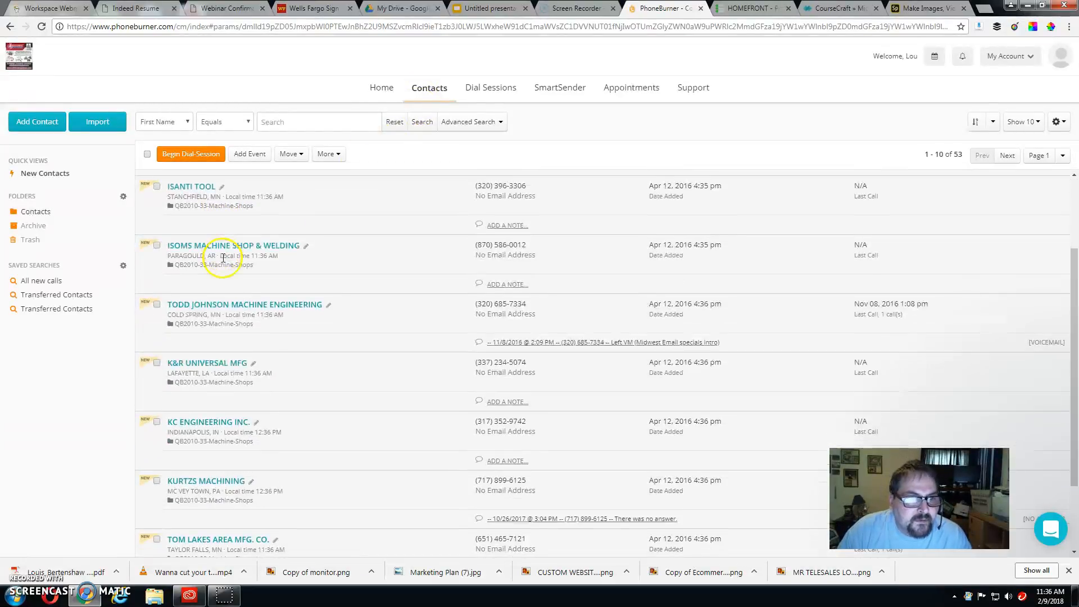
{"action": "left_click", "coordinate": [224, 305]}
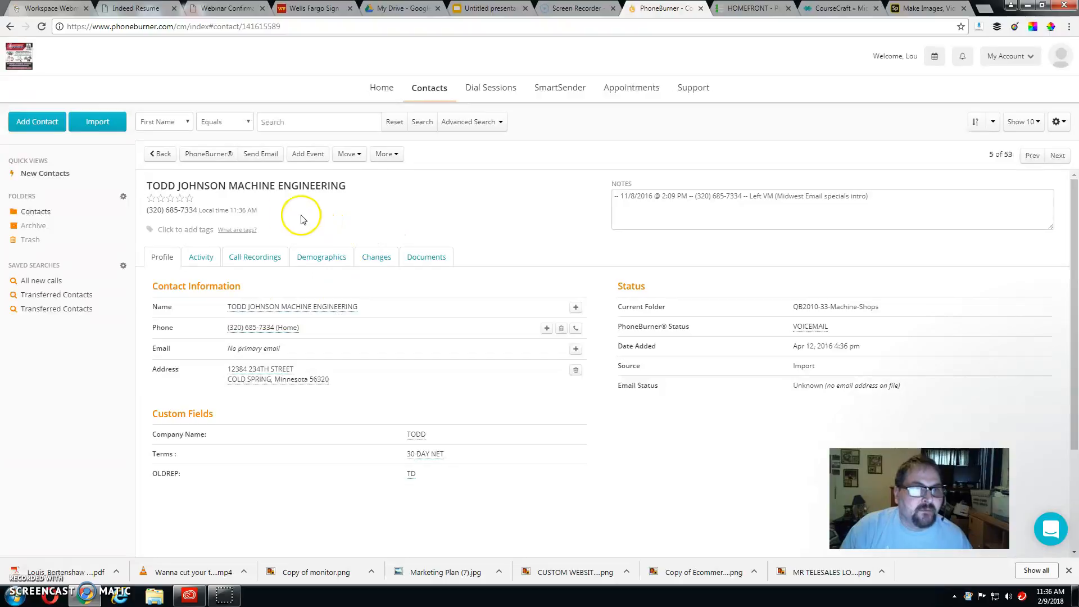
{"action": "scroll", "coordinate": [312, 272], "scroll_direction": "down", "scroll_amount": 1}
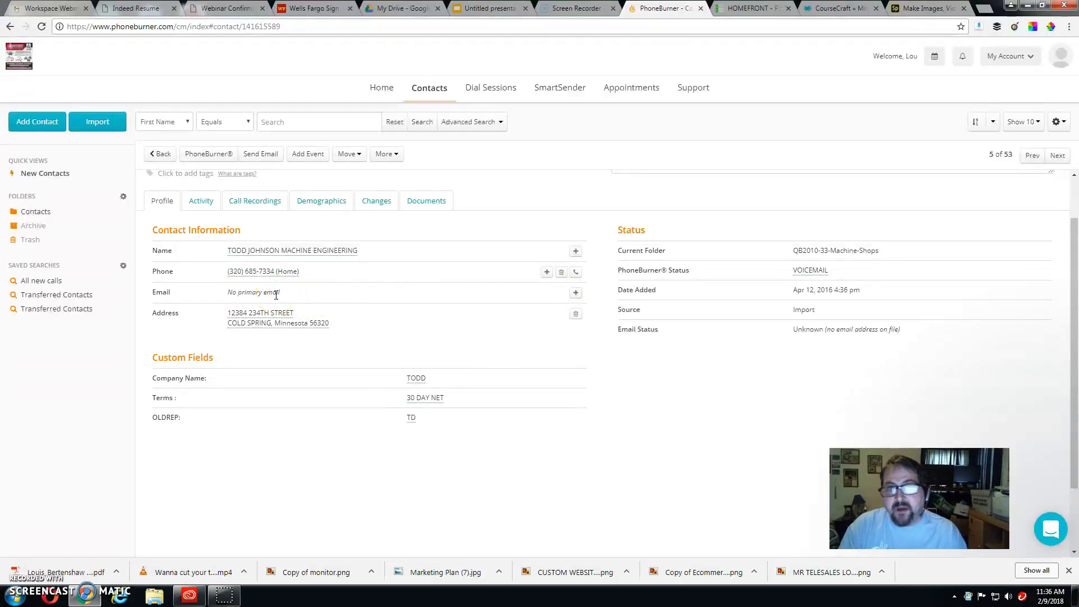
{"action": "left_click", "coordinate": [575, 293]}
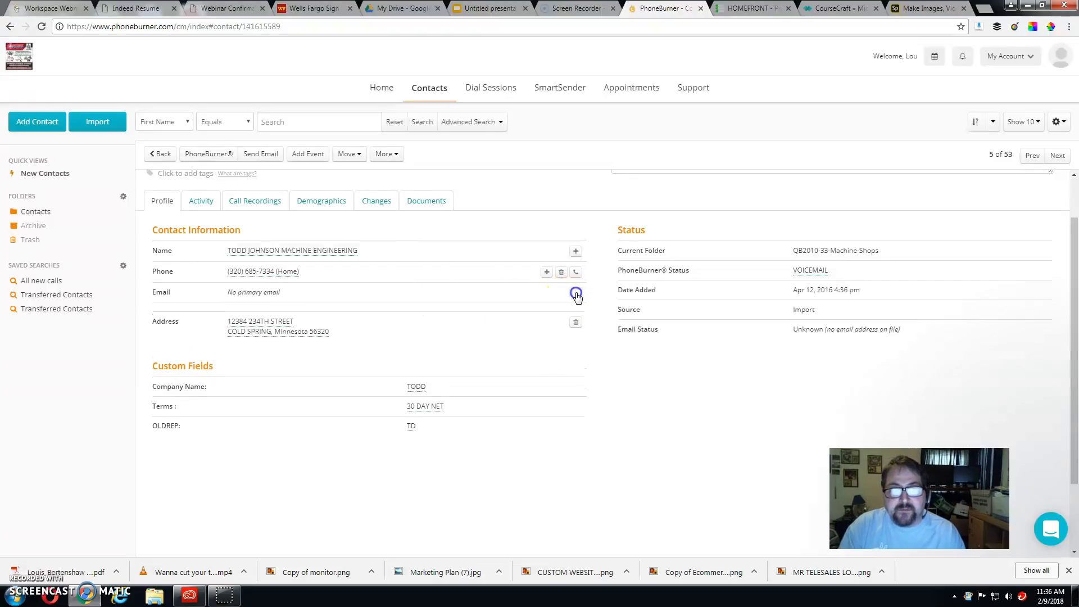
Step: Copy the second customer's email address from the 'Re: 1st day' webmail message
{"action": "left_click", "coordinate": [64, 12]}
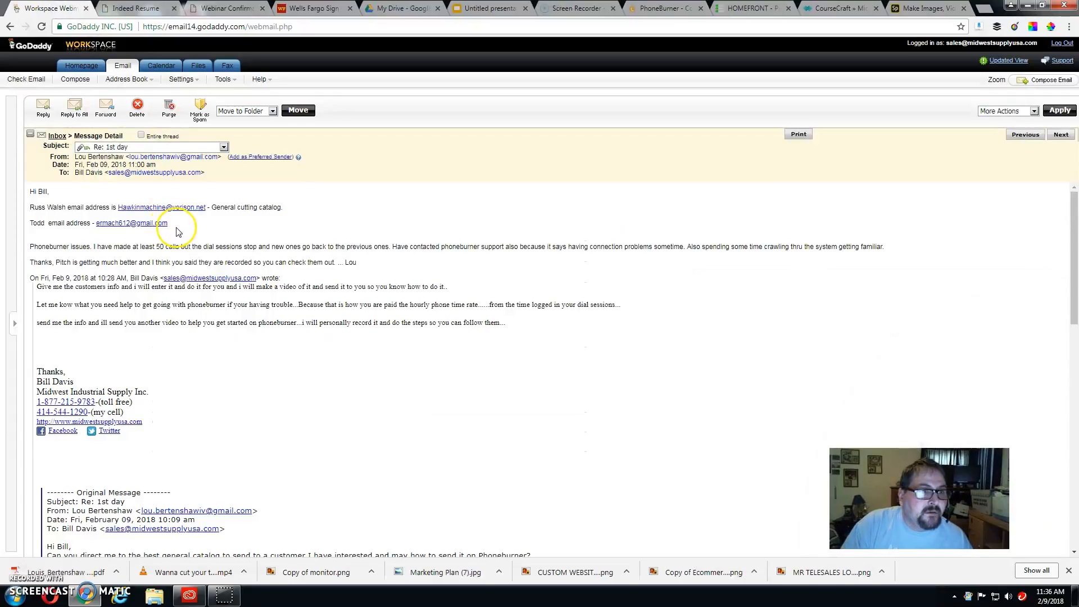
{"action": "left_click_drag", "start_coordinate": [168, 224], "coordinate": [97, 226]}
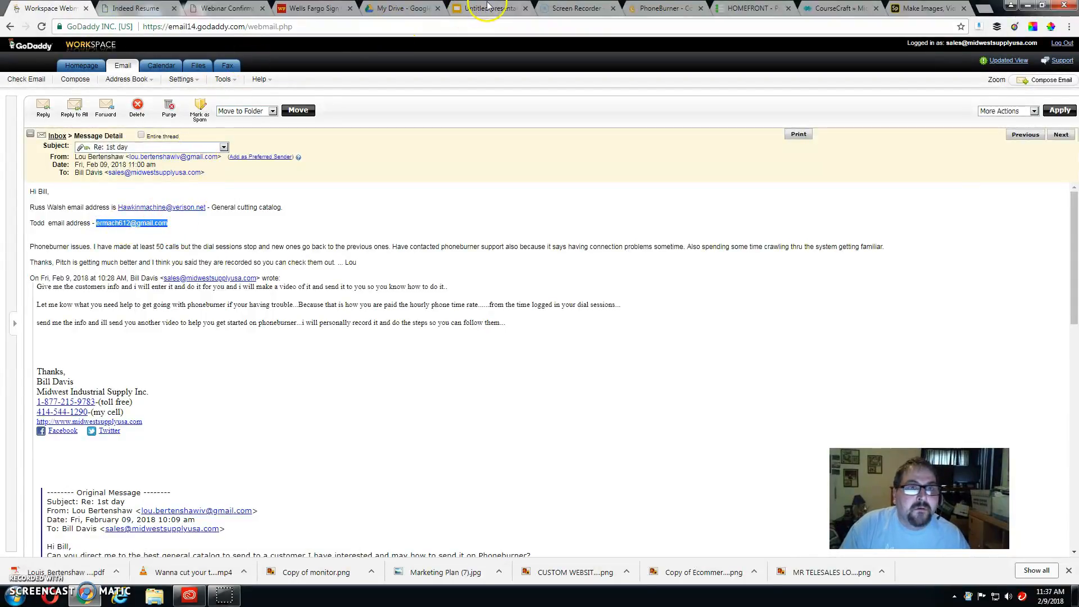
{"action": "left_click", "coordinate": [666, 9]}
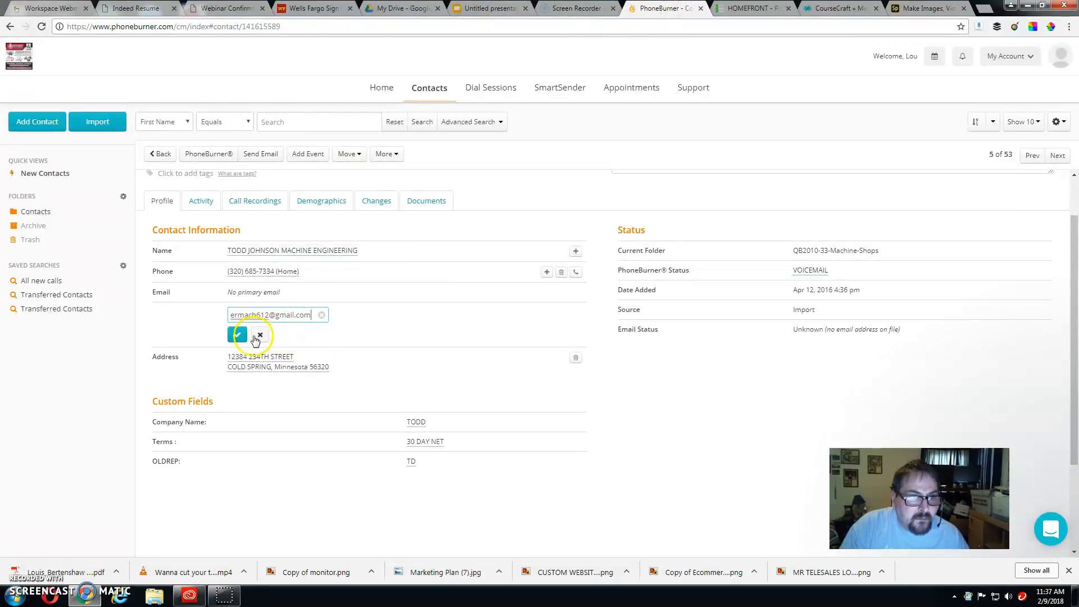
Step: Save the pasted email address and compose an email from the 'hoping to help - Copy' template
{"action": "left_click", "coordinate": [237, 334]}
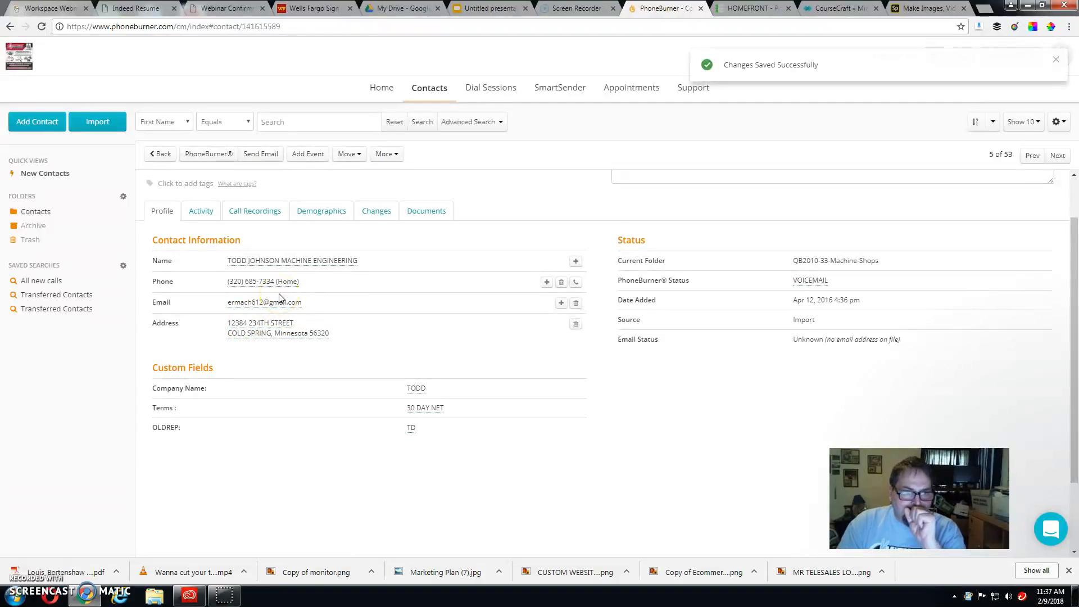
{"action": "left_click", "coordinate": [266, 158]}
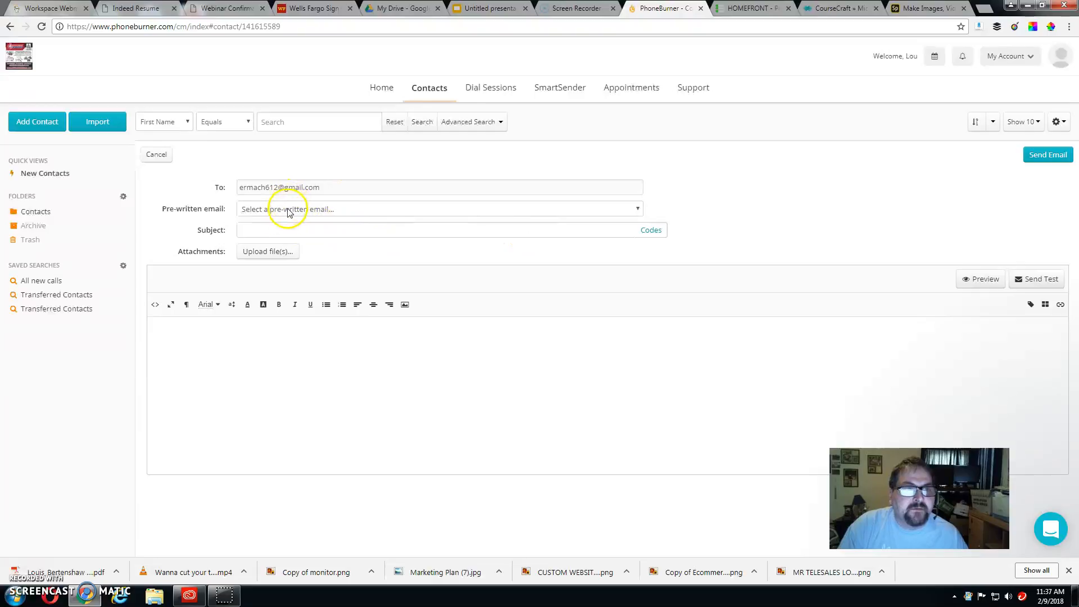
{"action": "left_click", "coordinate": [639, 211]}
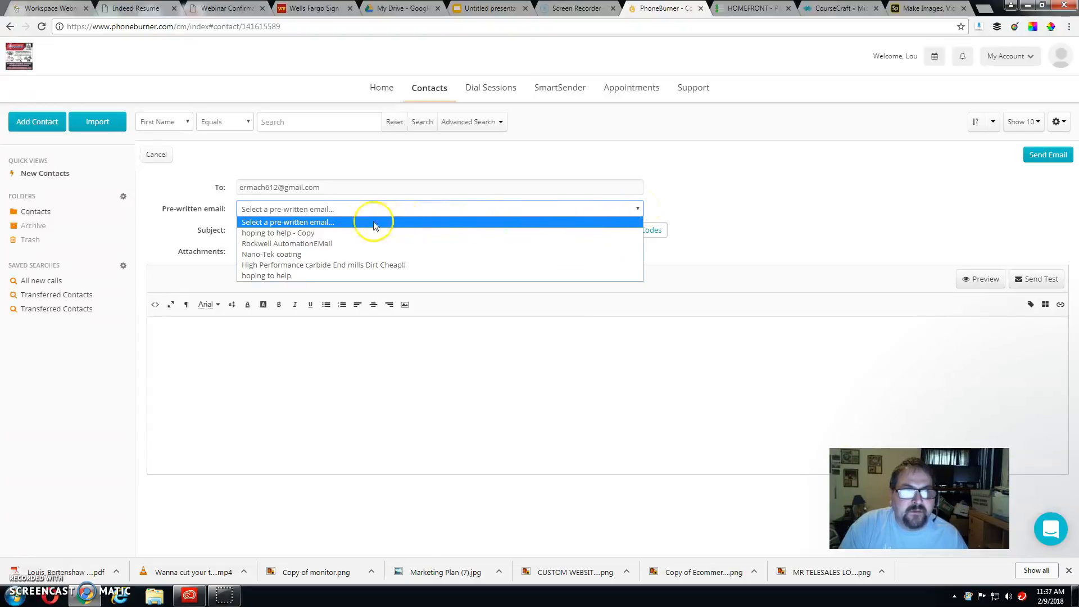
{"action": "left_click", "coordinate": [307, 233]}
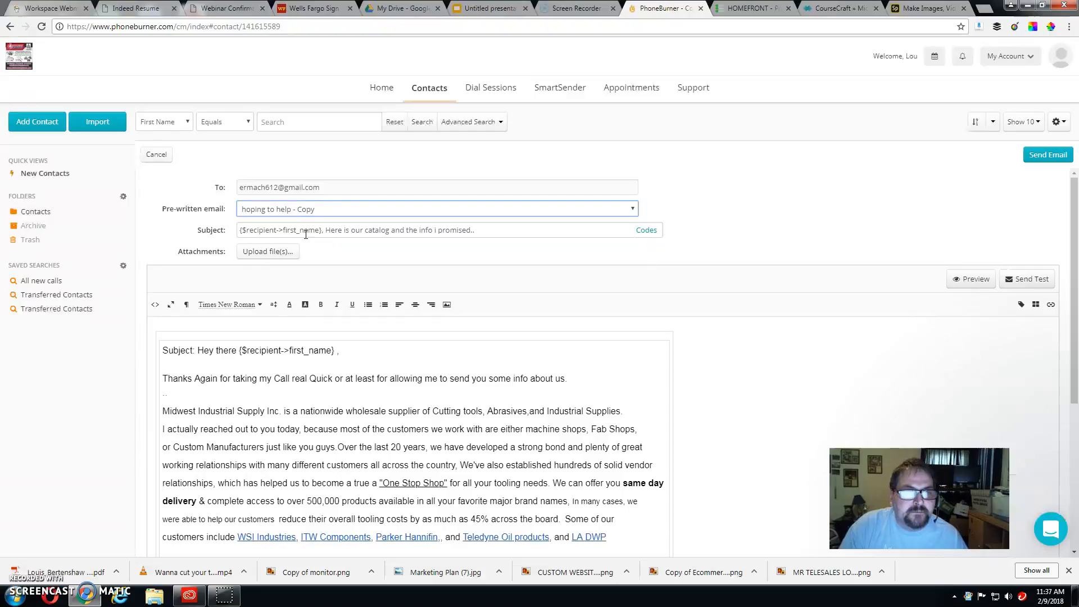
Step: Review the catalog email and send it to the machine-engineering contact
{"action": "scroll", "coordinate": [258, 287], "scroll_direction": "down", "scroll_amount": 2}
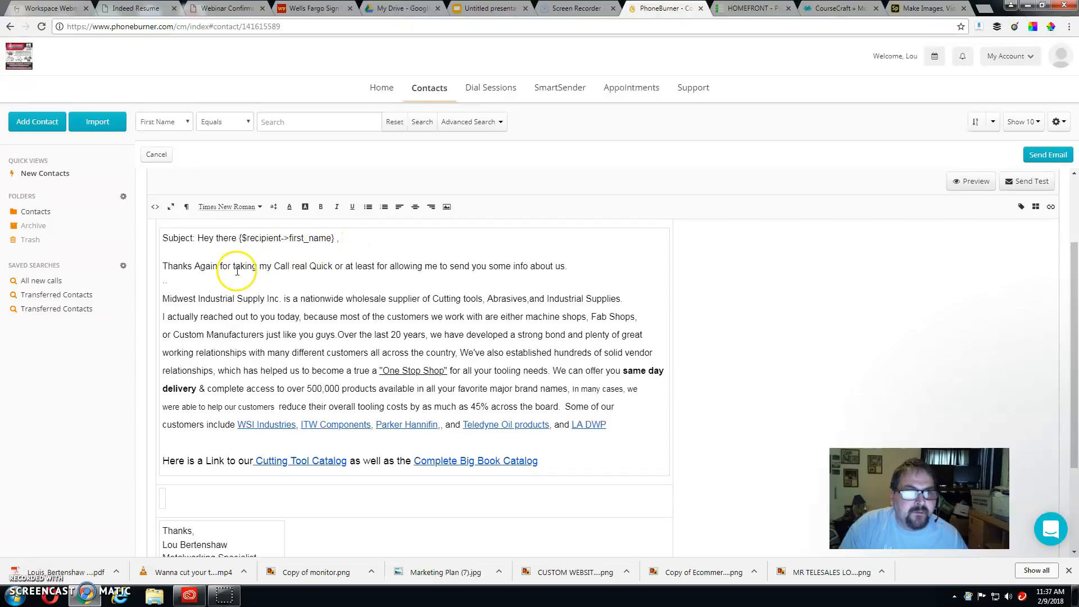
{"action": "scroll", "coordinate": [205, 276], "scroll_direction": "down", "scroll_amount": 1}
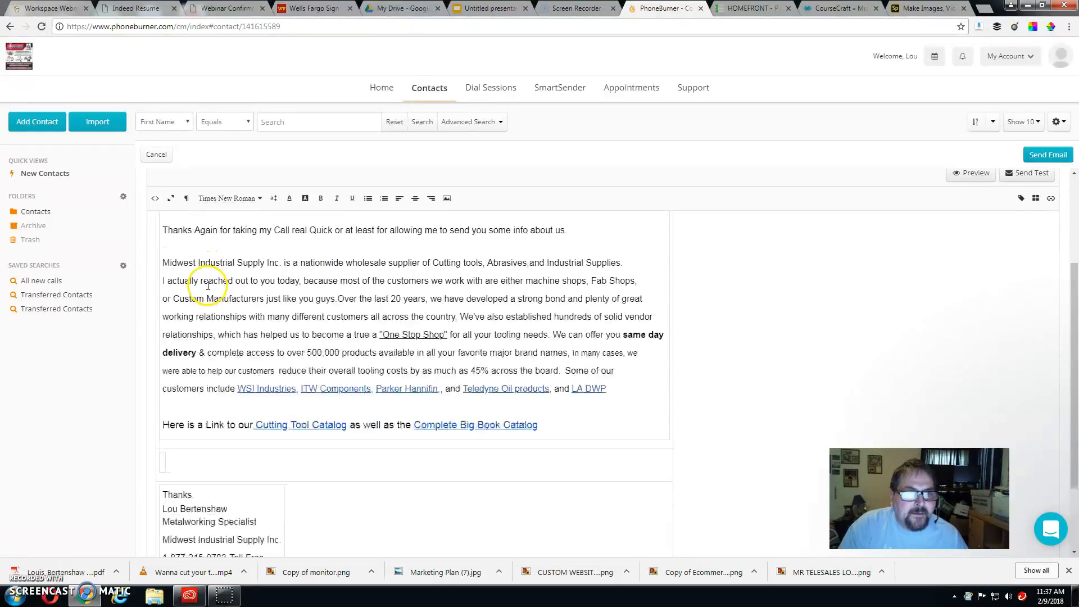
{"action": "scroll", "coordinate": [214, 284], "scroll_direction": "up", "scroll_amount": 1}
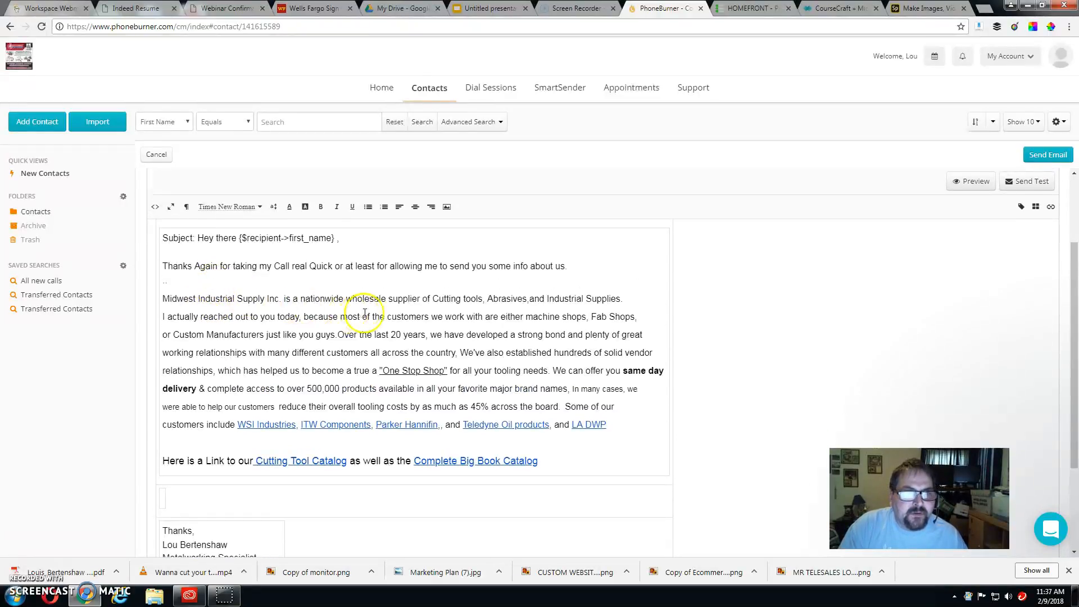
{"action": "scroll", "coordinate": [436, 321], "scroll_direction": "down", "scroll_amount": 1}
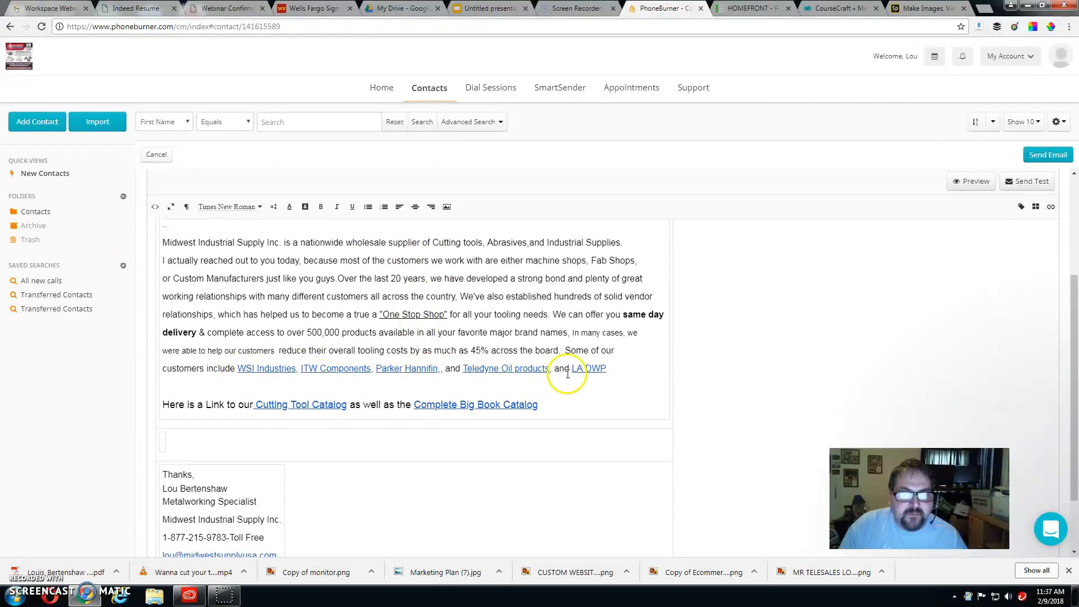
{"action": "scroll", "coordinate": [427, 332], "scroll_direction": "down", "scroll_amount": 1}
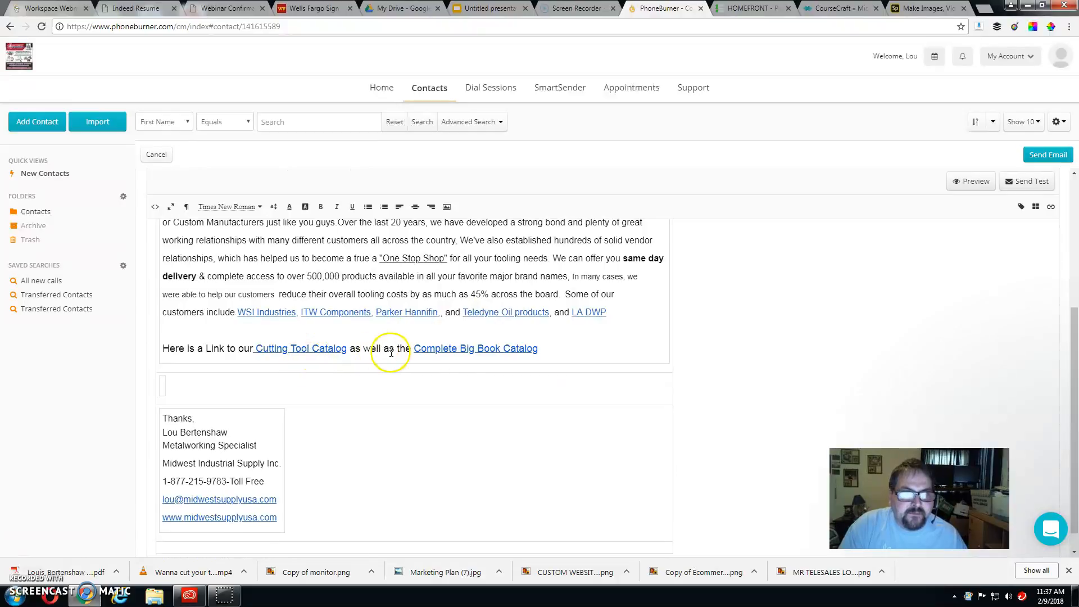
{"action": "scroll", "coordinate": [542, 379], "scroll_direction": "down", "scroll_amount": 1}
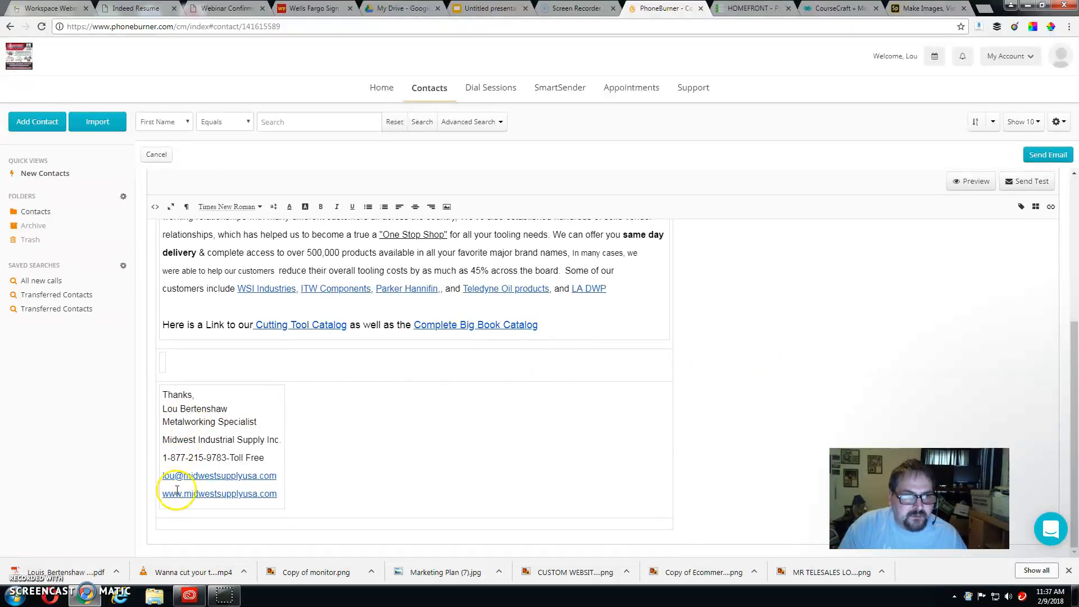
{"action": "scroll", "coordinate": [494, 407], "scroll_direction": "up", "scroll_amount": 3}
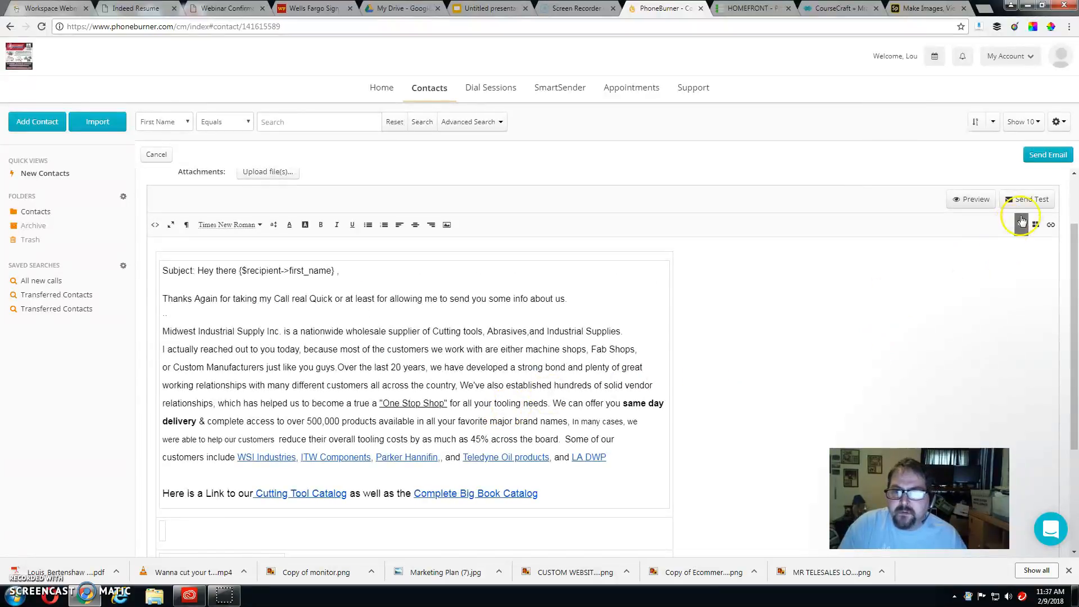
{"action": "scroll", "coordinate": [944, 213], "scroll_direction": "up", "scroll_amount": 2}
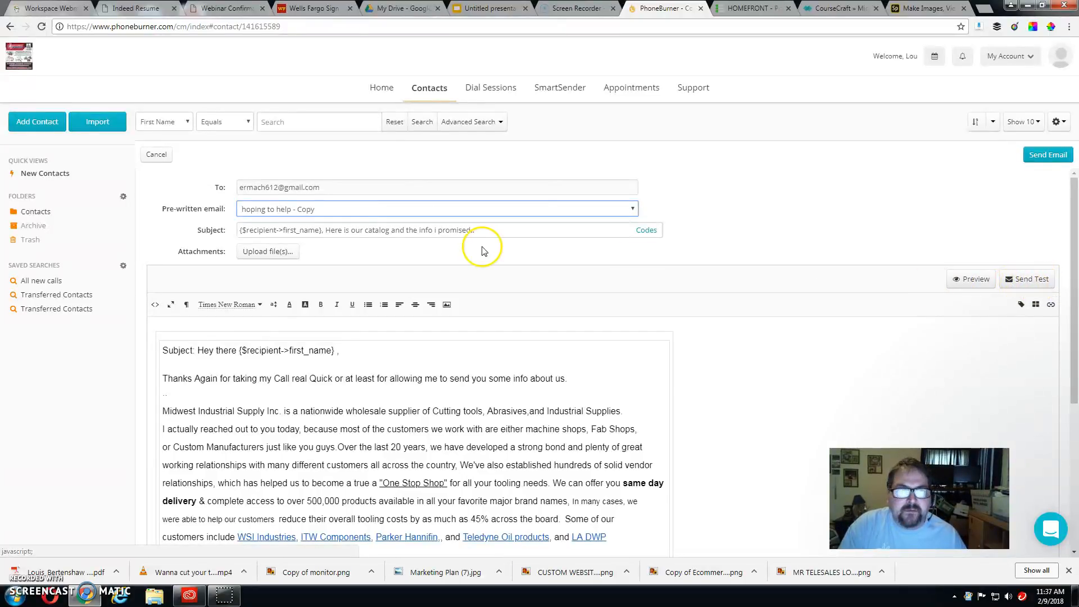
{"action": "left_click", "coordinate": [1047, 156]}
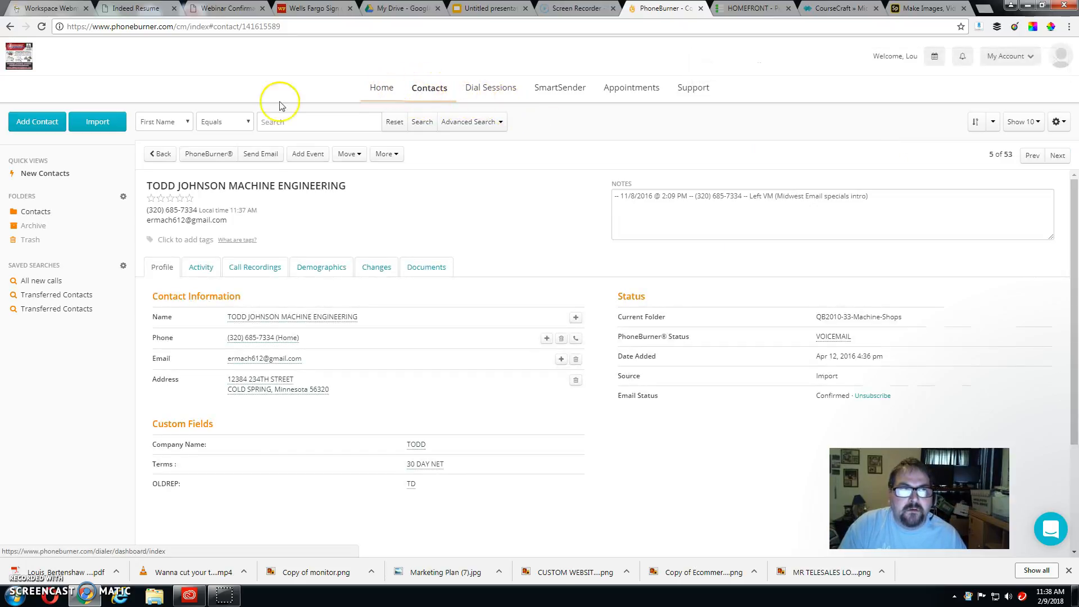
Step: Search contacts for First Name equals 'ru', finding LOYA MACHINE INC
{"action": "left_click", "coordinate": [422, 90]}
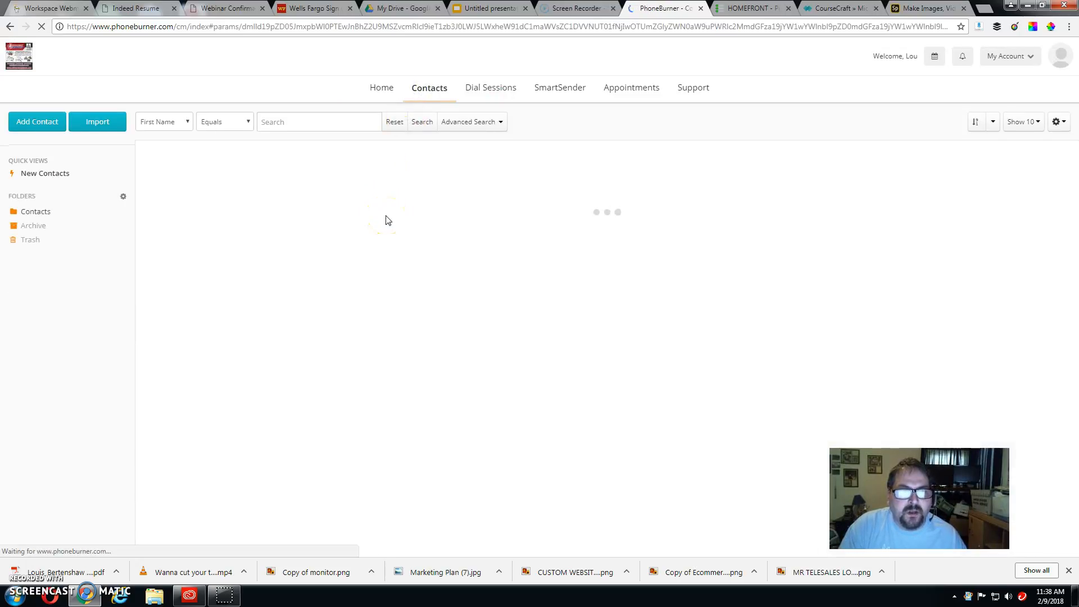
{"action": "scroll", "coordinate": [222, 287], "scroll_direction": "down", "scroll_amount": 2}
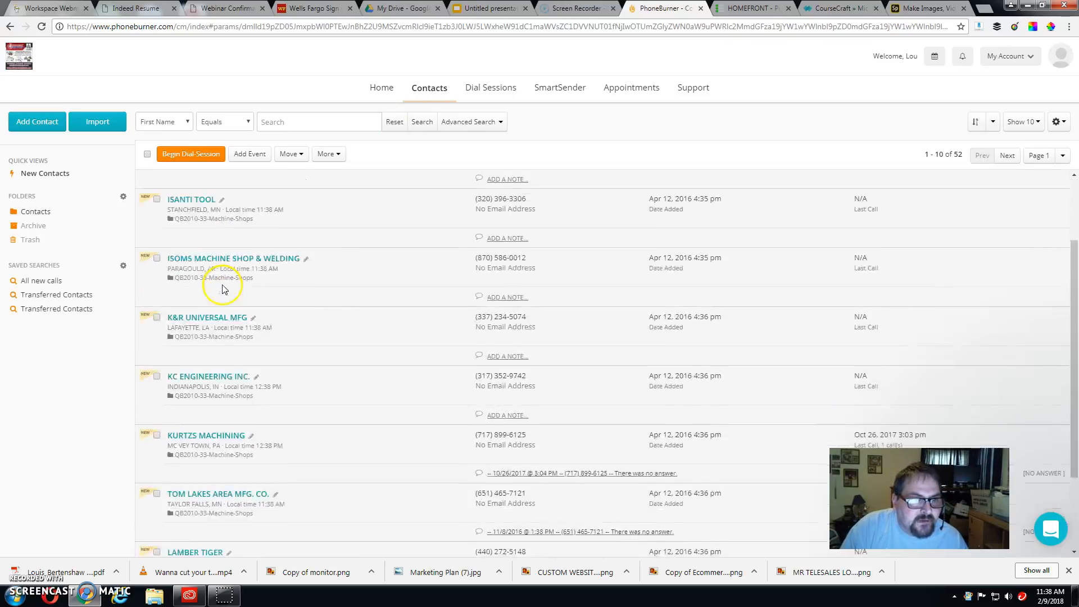
{"action": "scroll", "coordinate": [224, 289], "scroll_direction": "down", "scroll_amount": 1}
{"action": "scroll", "coordinate": [225, 289], "scroll_direction": "up", "scroll_amount": 3}
{"action": "scroll", "coordinate": [227, 290], "scroll_direction": "down", "scroll_amount": 1}
{"action": "scroll", "coordinate": [227, 291], "scroll_direction": "down", "scroll_amount": 3}
{"action": "scroll", "coordinate": [228, 291], "scroll_direction": "up", "scroll_amount": 3}
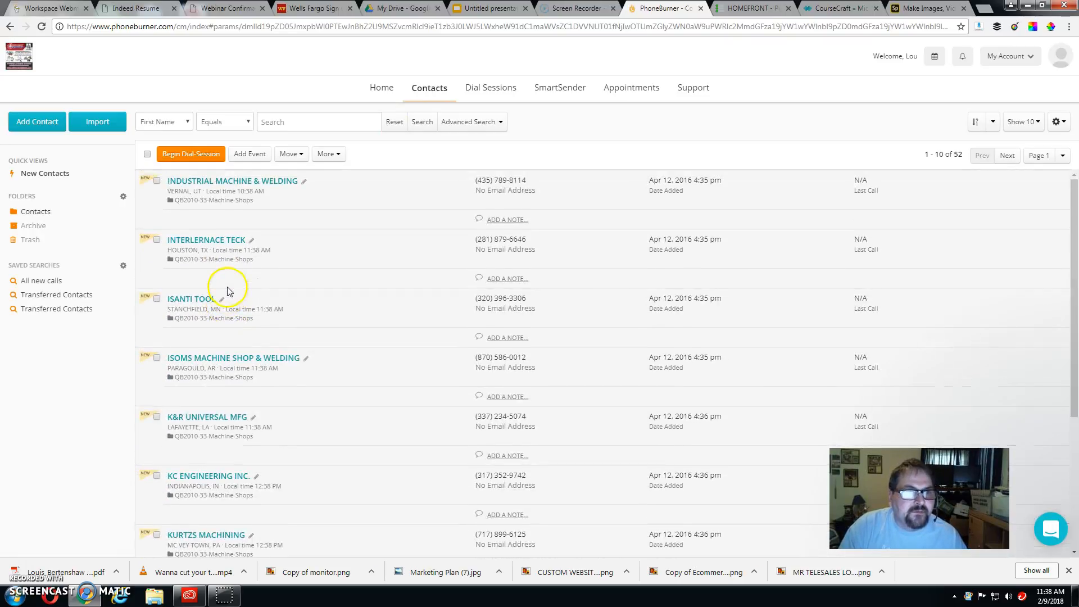
{"action": "left_click", "coordinate": [291, 122]}
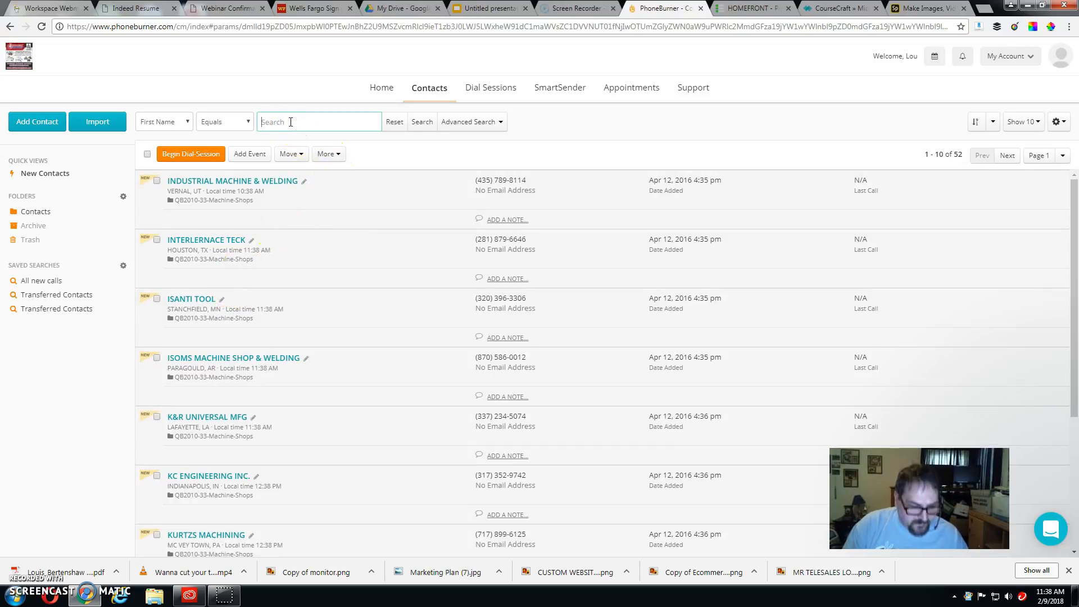
{"action": "type", "text": "russ"}
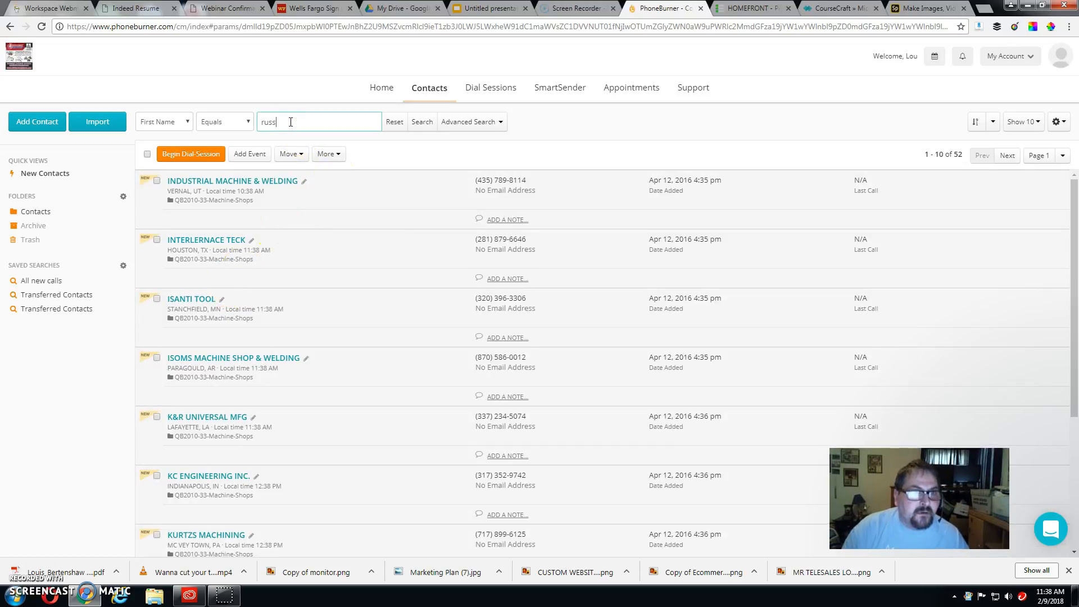
{"action": "left_click", "coordinate": [247, 121]}
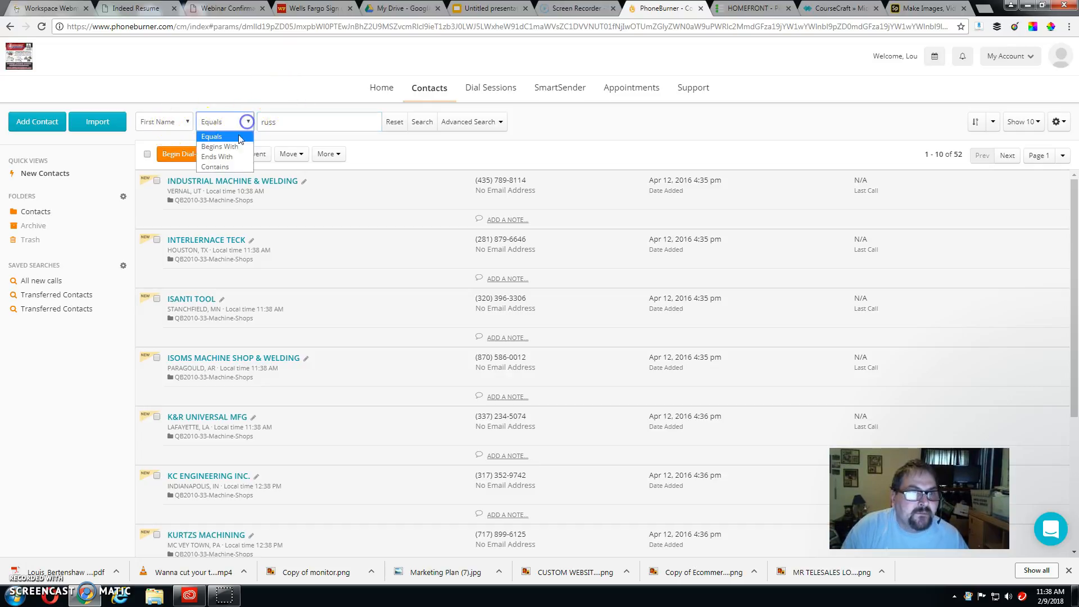
{"action": "left_click", "coordinate": [222, 136]}
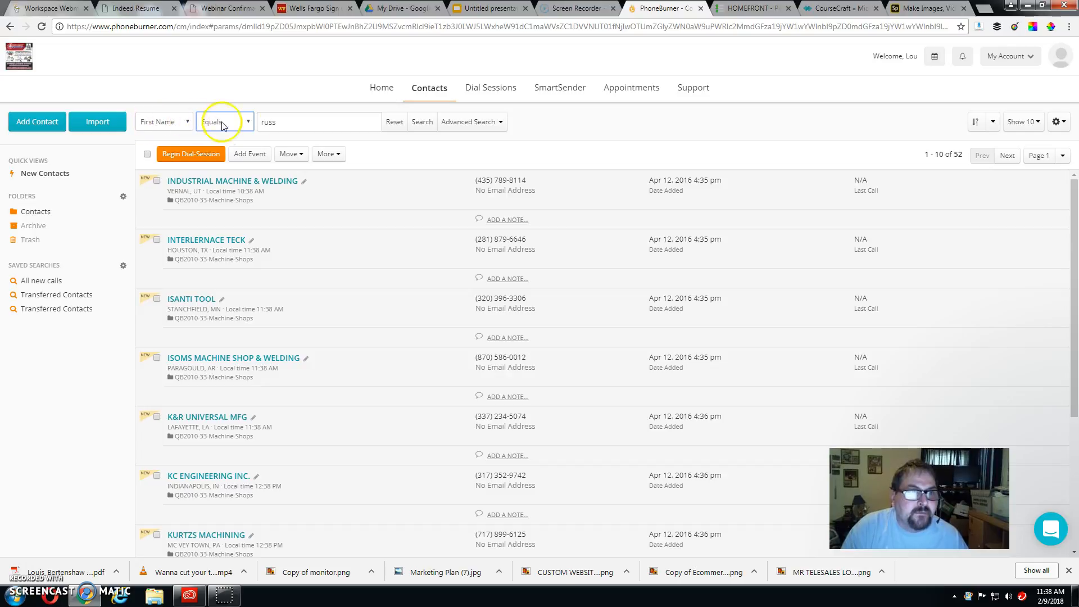
{"action": "left_click", "coordinate": [422, 123]}
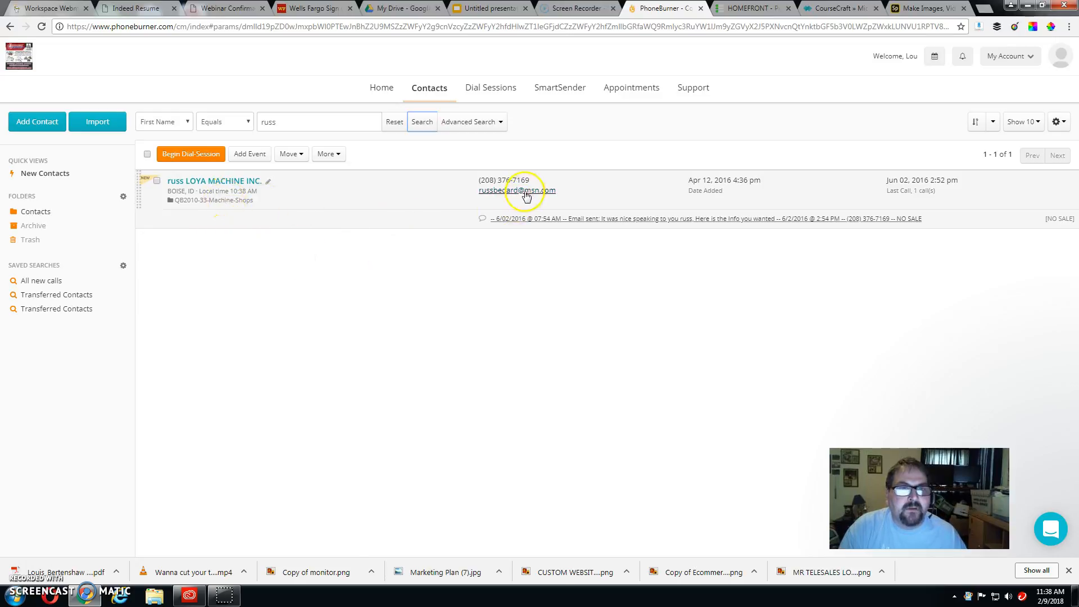
Step: Send the 'hoping to help - Copy' catalog email to the LOYA MACHINE INC. contact
{"action": "left_click", "coordinate": [246, 181]}
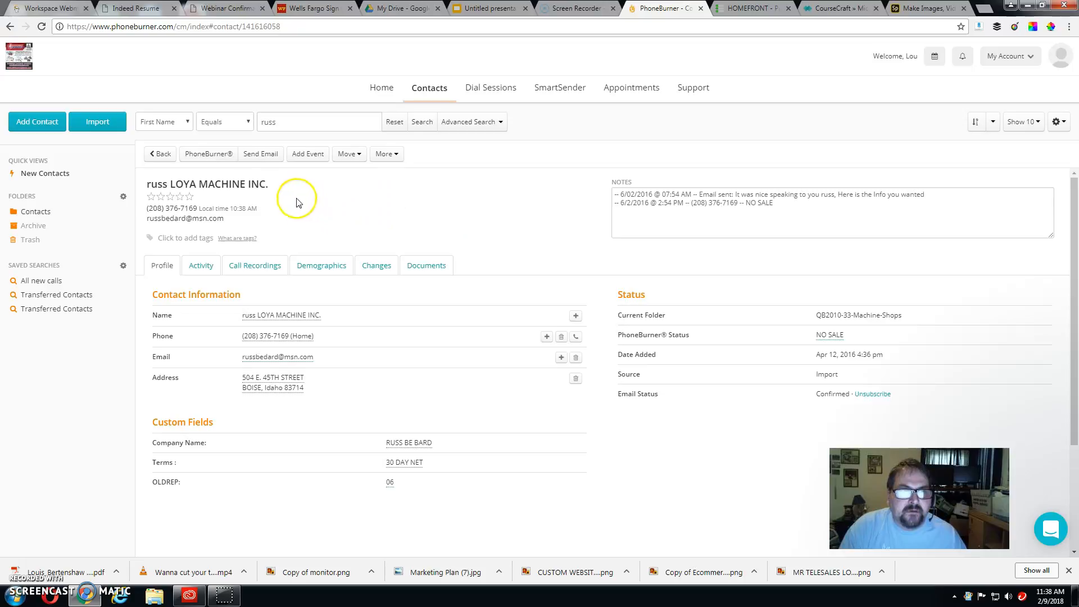
{"action": "left_click", "coordinate": [257, 157]}
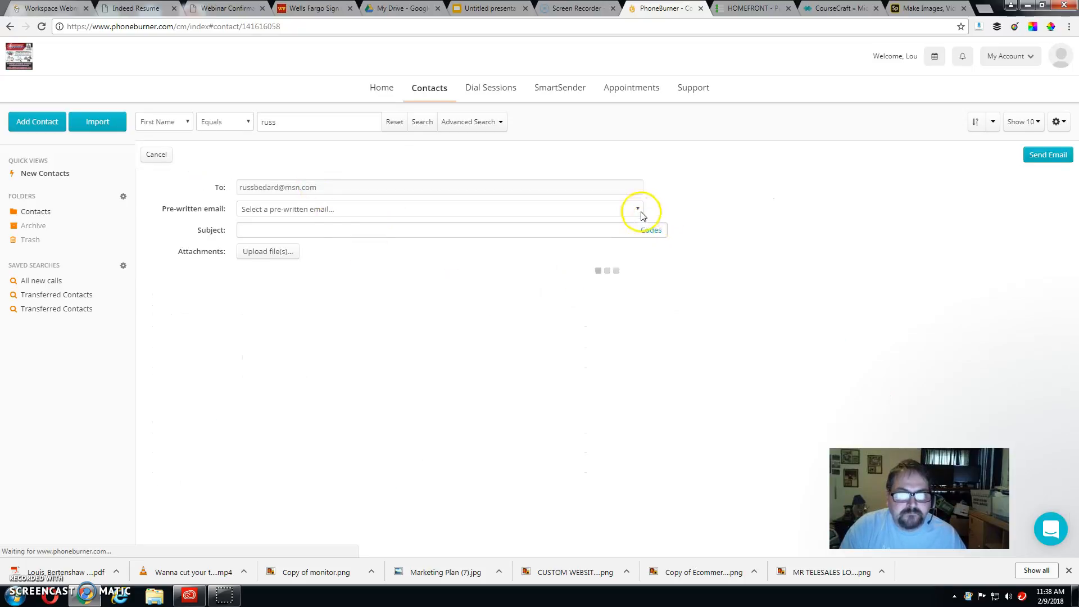
{"action": "left_click", "coordinate": [638, 210]}
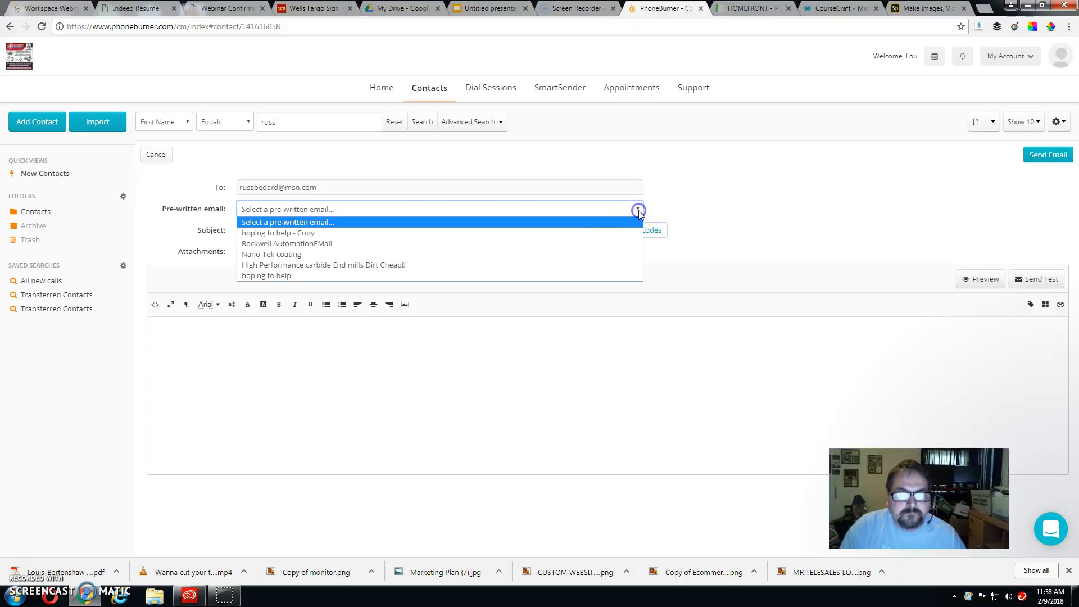
{"action": "left_click", "coordinate": [530, 231]}
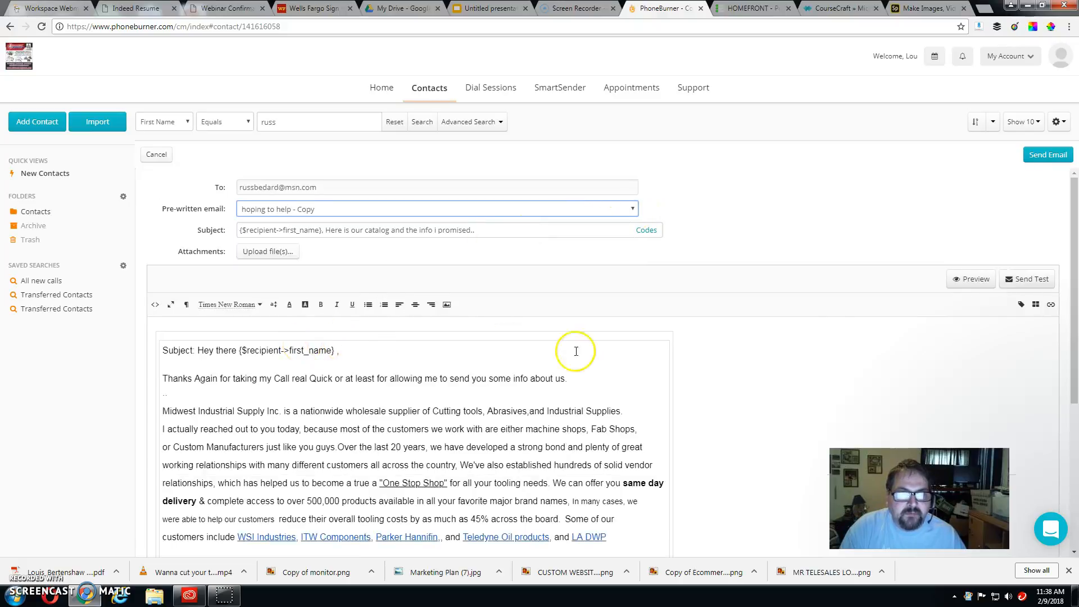
{"action": "left_click", "coordinate": [1049, 155]}
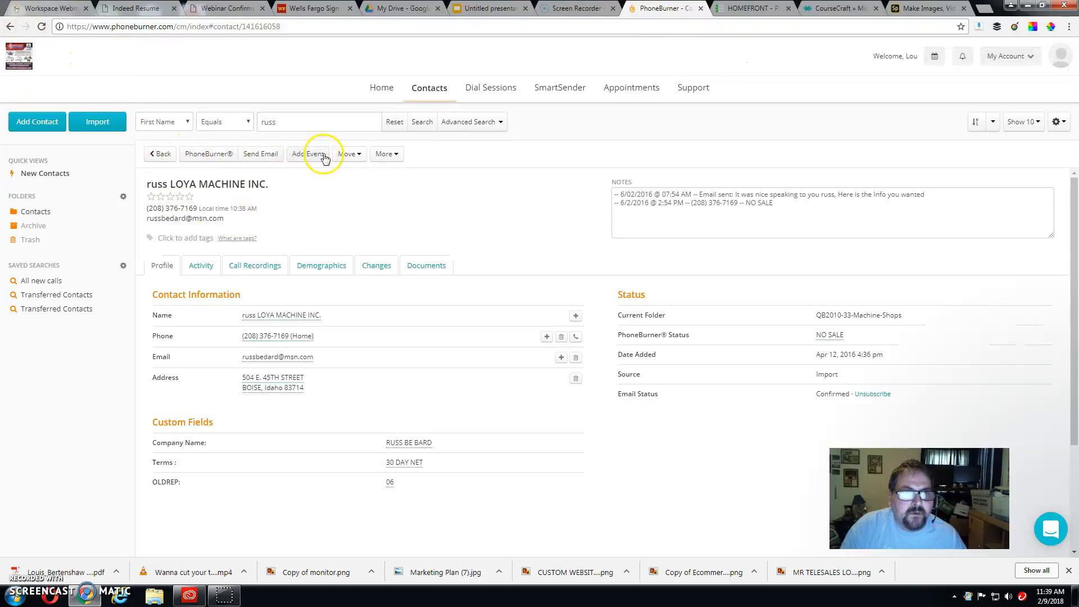
Step: Open the calendar from the contact's profile to schedule a follow-up
{"action": "left_click", "coordinate": [399, 158]}
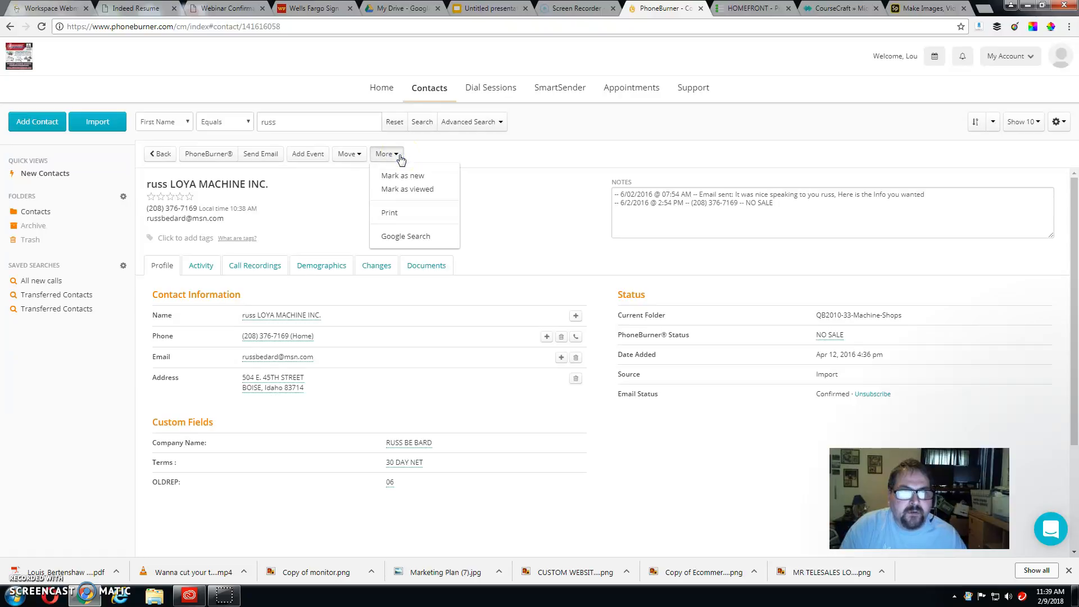
{"action": "left_click", "coordinate": [399, 158]}
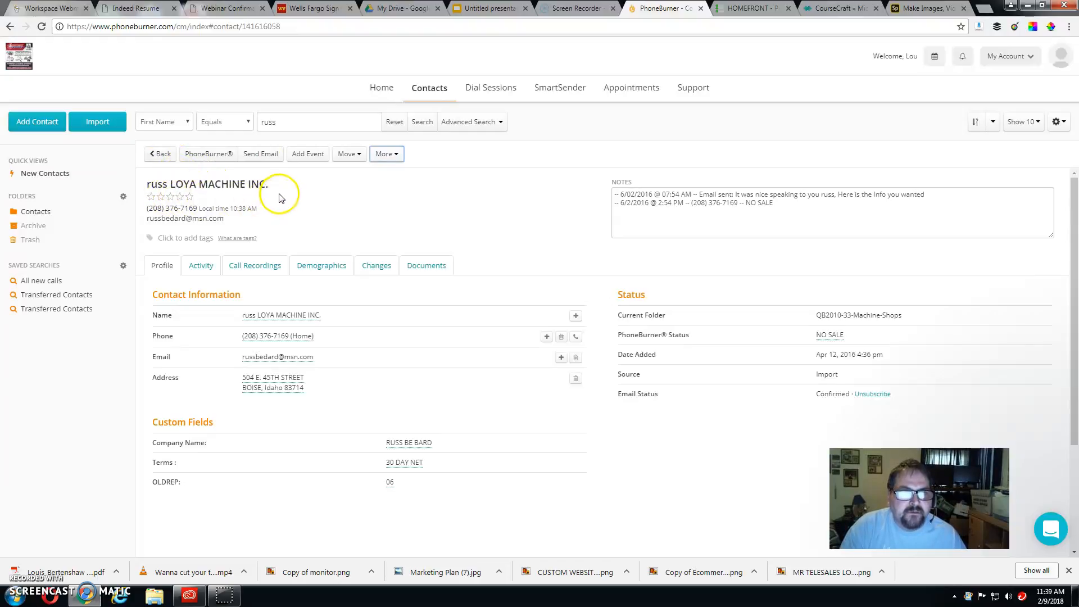
{"action": "left_click", "coordinate": [307, 154]}
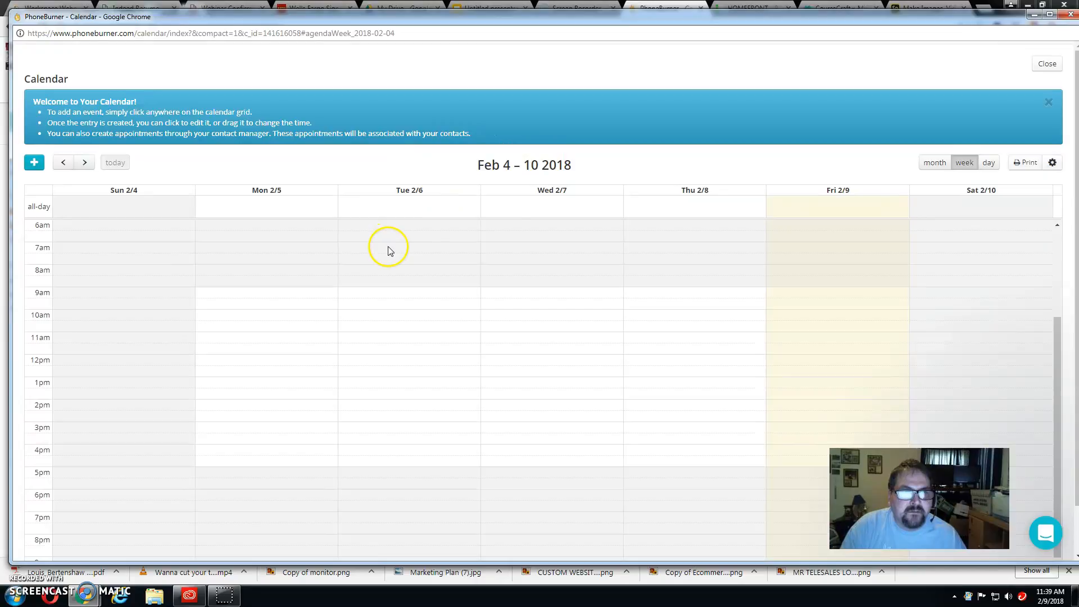
Step: Move to the week of Feb 11–17, 2018 and start an event on Tuesday 2/13 at 6am
{"action": "scroll", "coordinate": [679, 244], "scroll_direction": "down", "scroll_amount": 2}
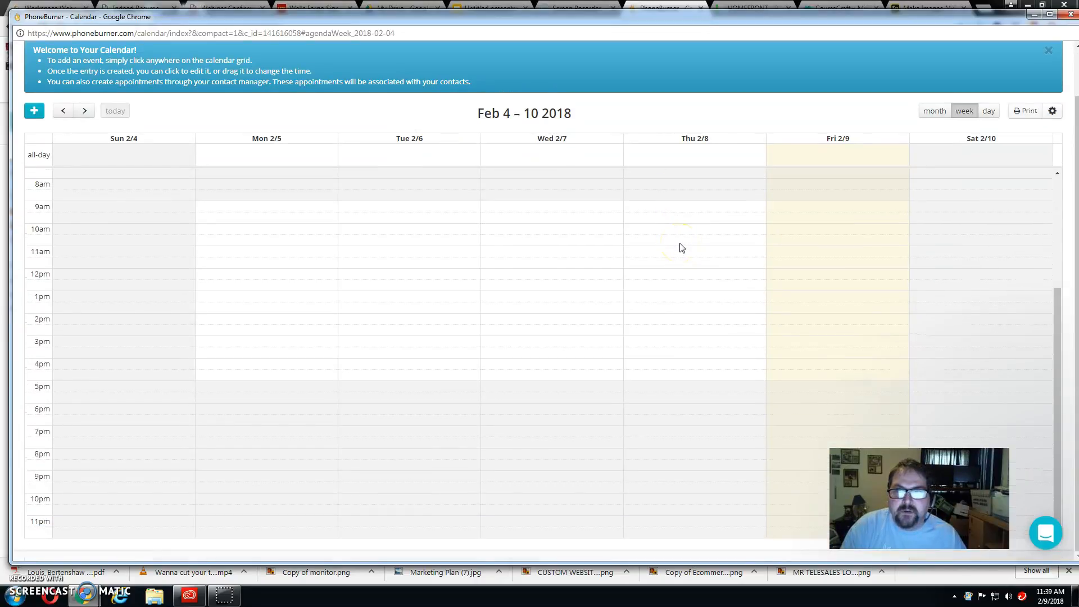
{"action": "scroll", "coordinate": [652, 253], "scroll_direction": "up", "scroll_amount": 4}
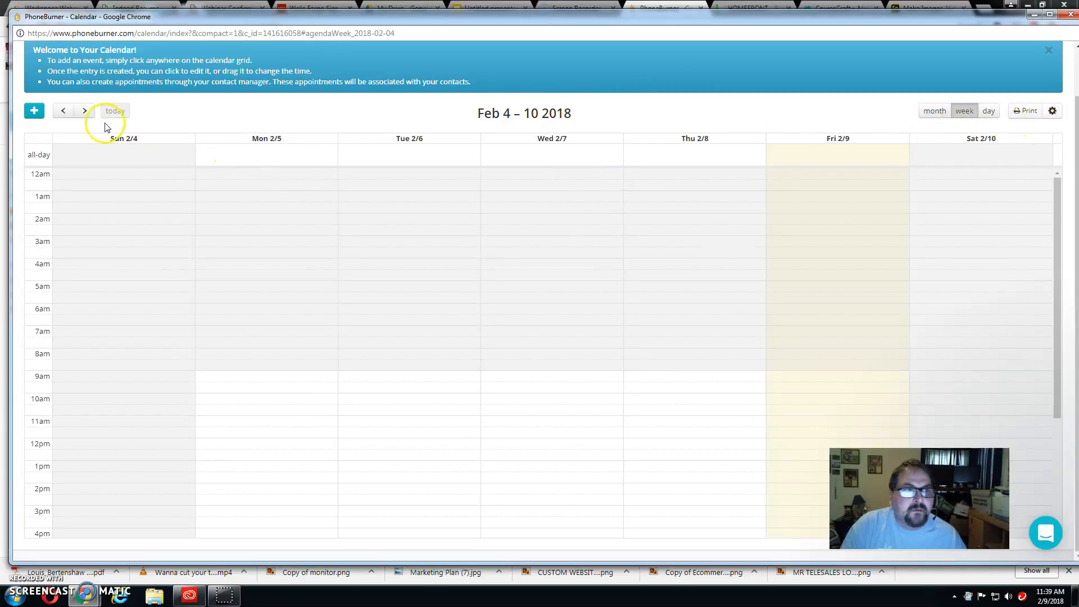
{"action": "left_click", "coordinate": [85, 112]}
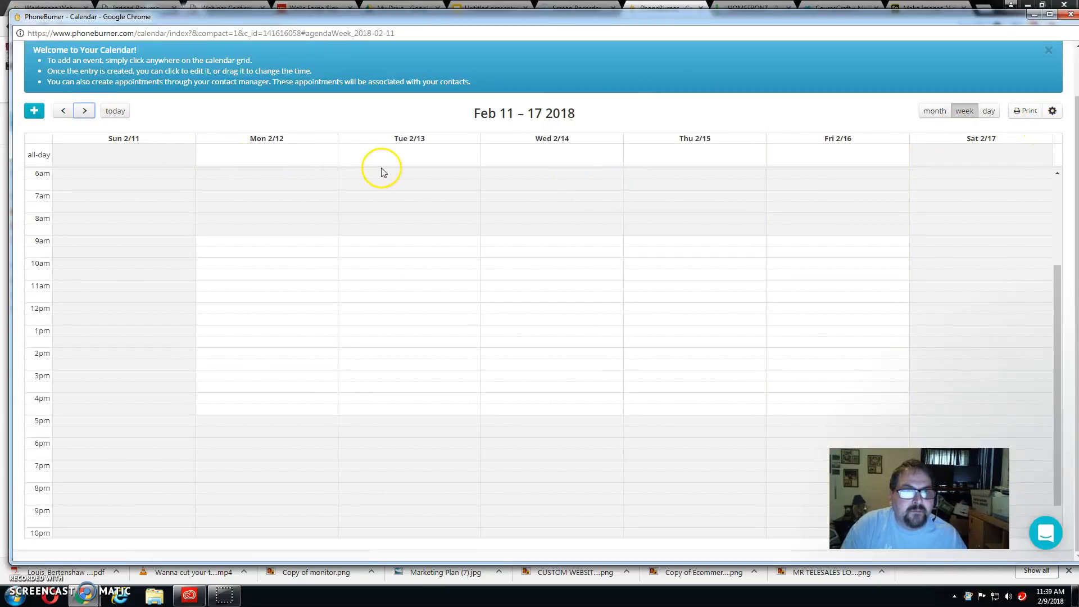
{"action": "left_click", "coordinate": [402, 176]}
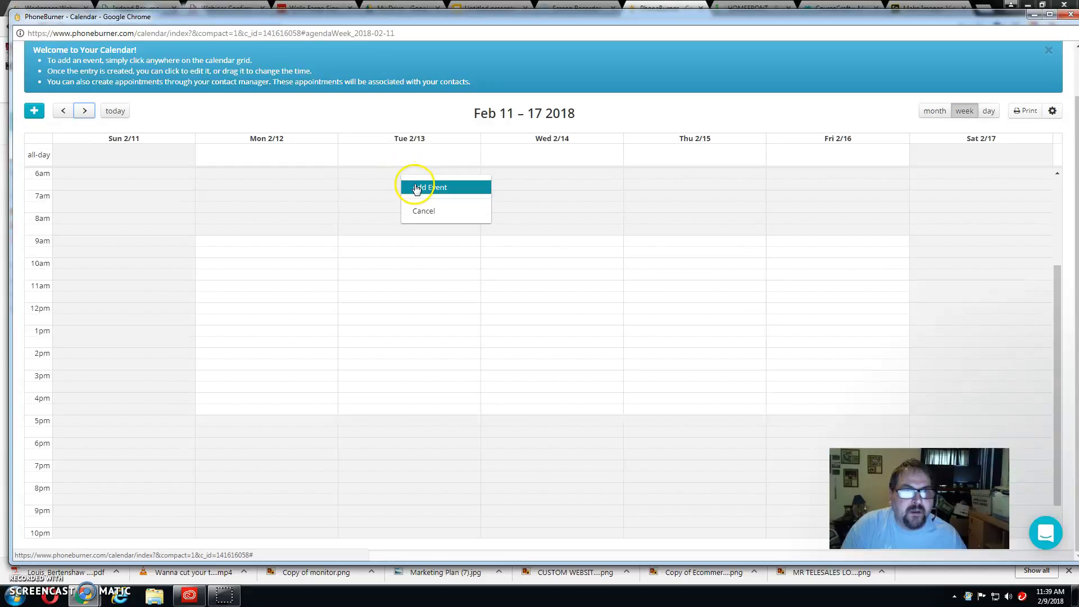
Step: Save an all-day Feb 13 event 'call him back on cutter' with a 2 Hours Before reminder
{"action": "left_click", "coordinate": [428, 186]}
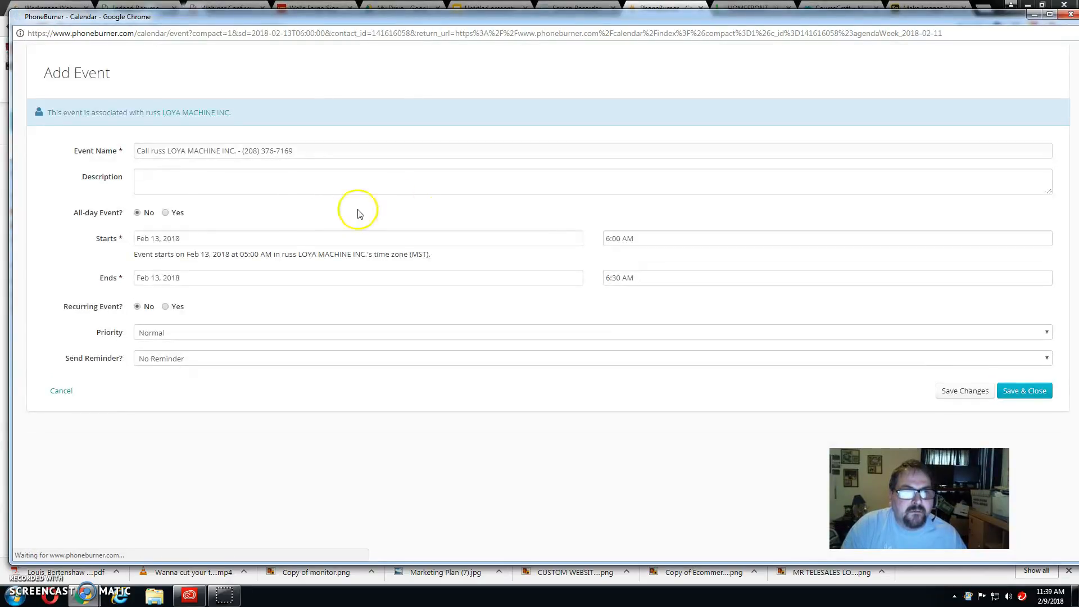
{"action": "left_click", "coordinate": [179, 180]}
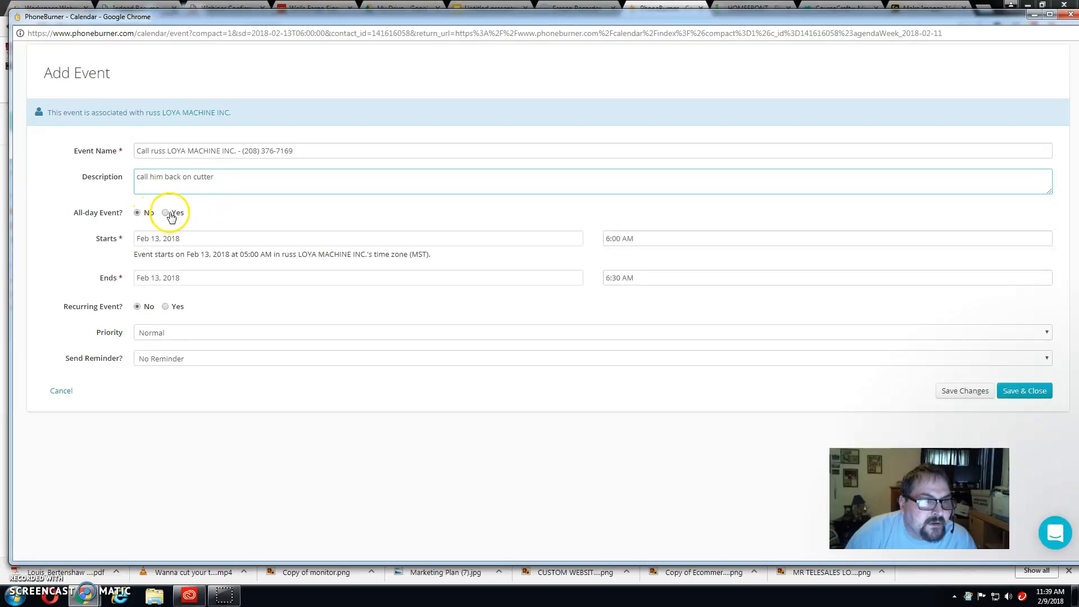
{"action": "left_click", "coordinate": [166, 214]}
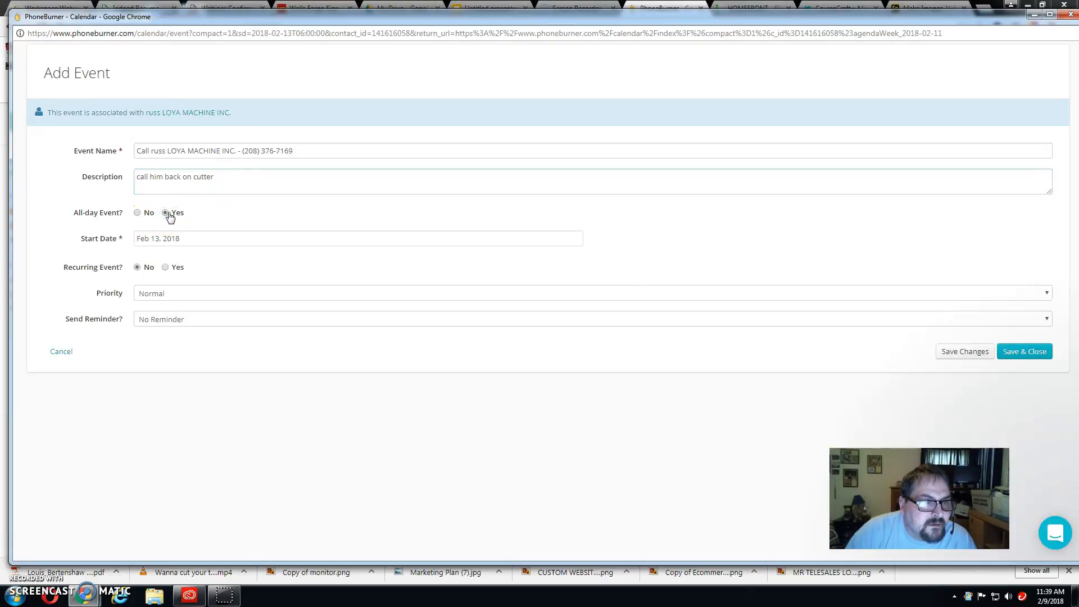
{"action": "left_click", "coordinate": [160, 246]}
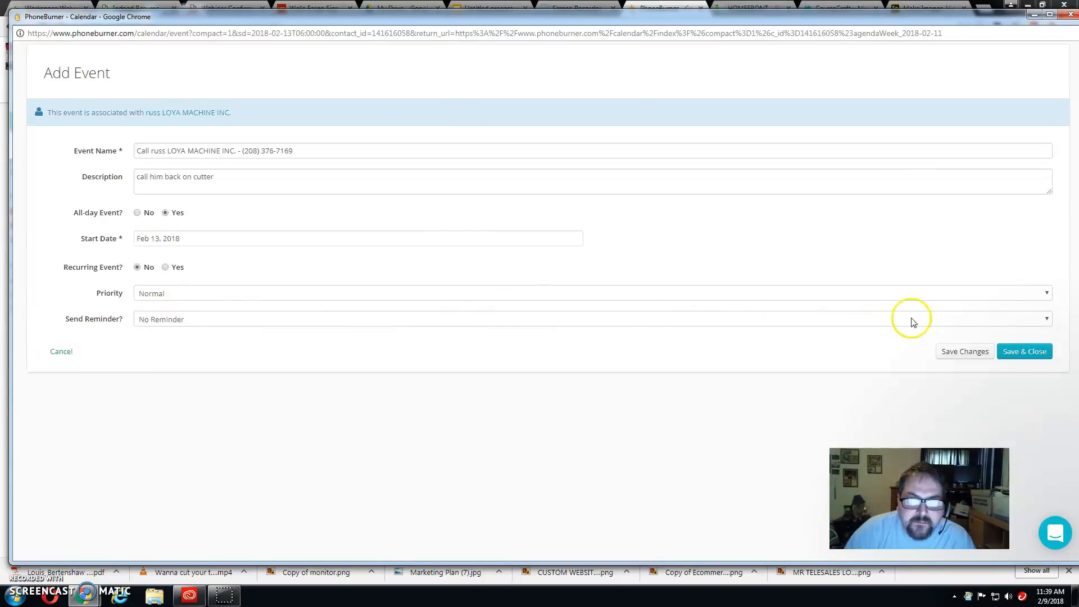
{"action": "left_click", "coordinate": [944, 319]}
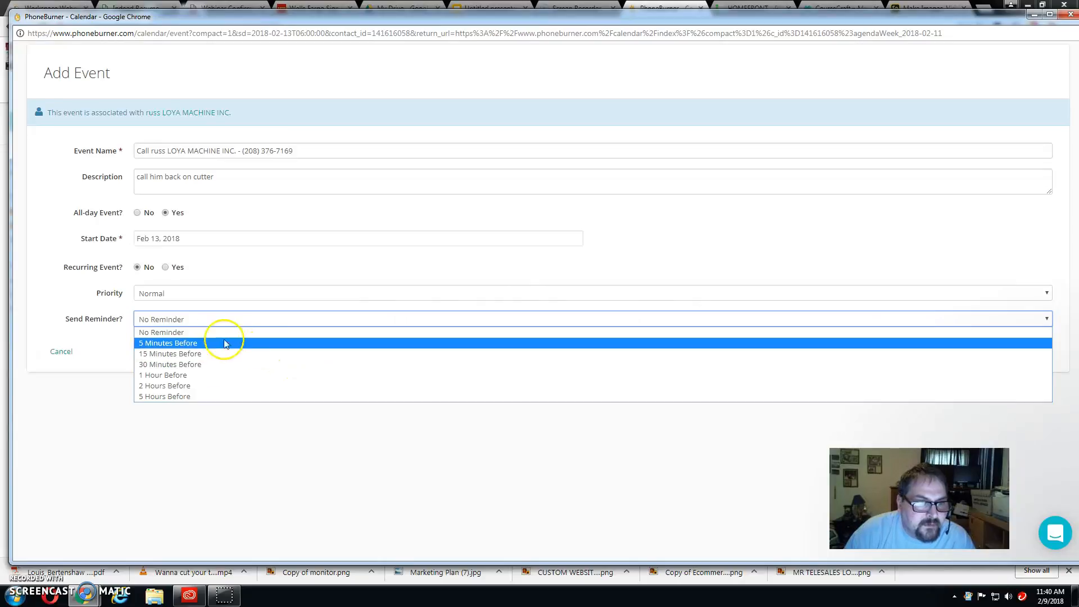
{"action": "left_click", "coordinate": [183, 387]}
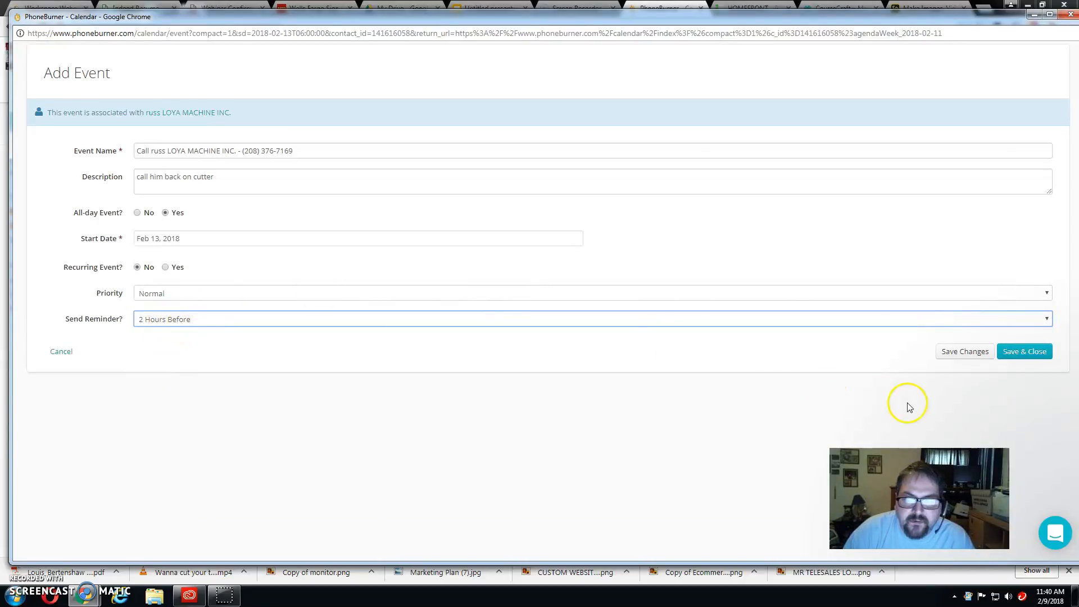
{"action": "left_click", "coordinate": [1036, 353]}
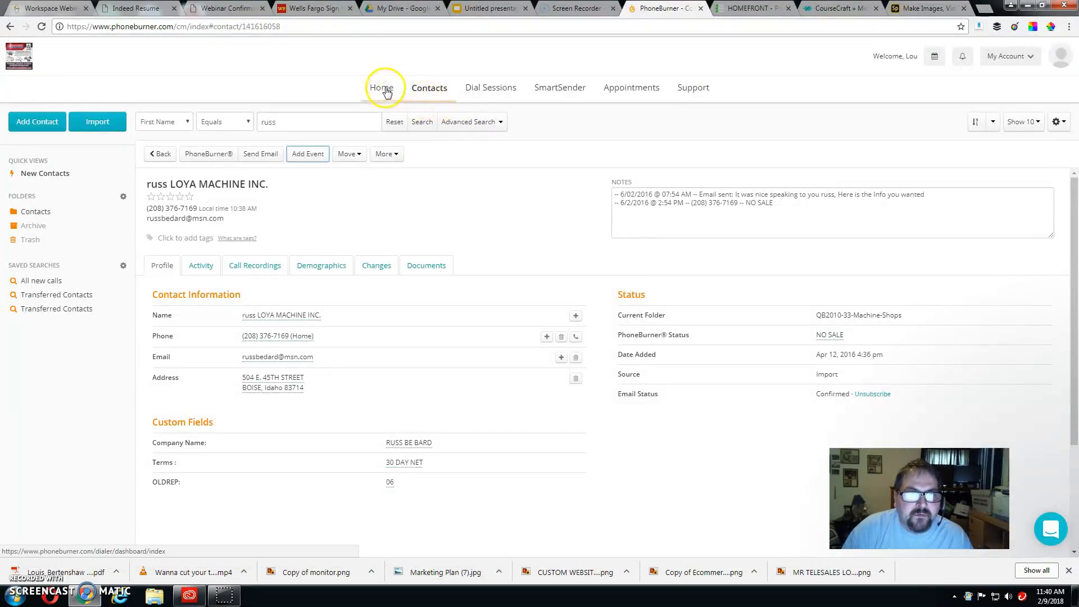
Step: Check the dialer's Call Recording settings, then return to the full 51-contact list
{"action": "left_click", "coordinate": [503, 88]}
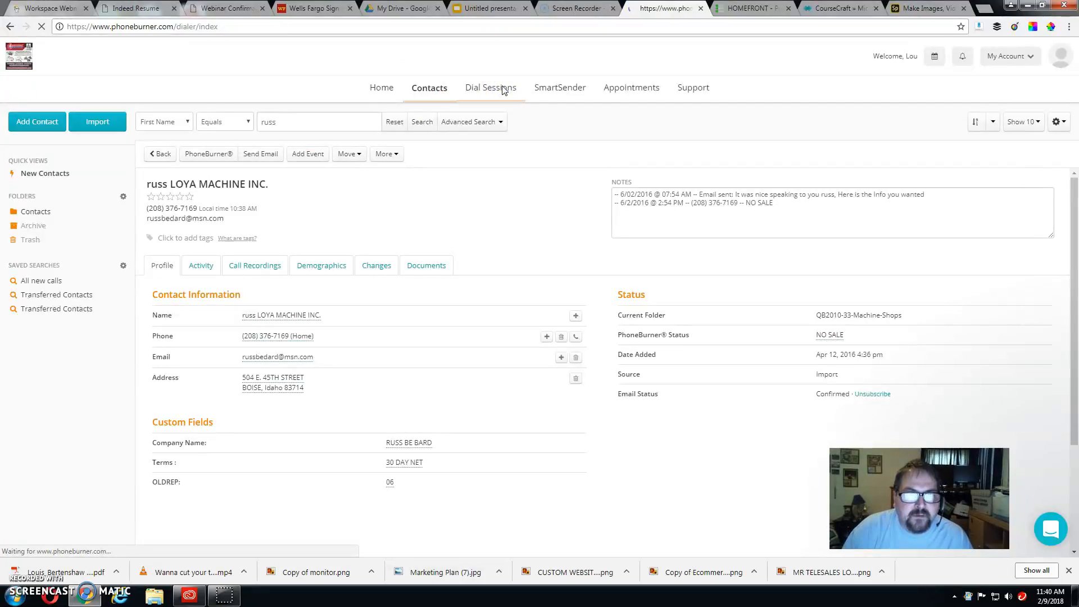
{"action": "left_click", "coordinate": [587, 138]}
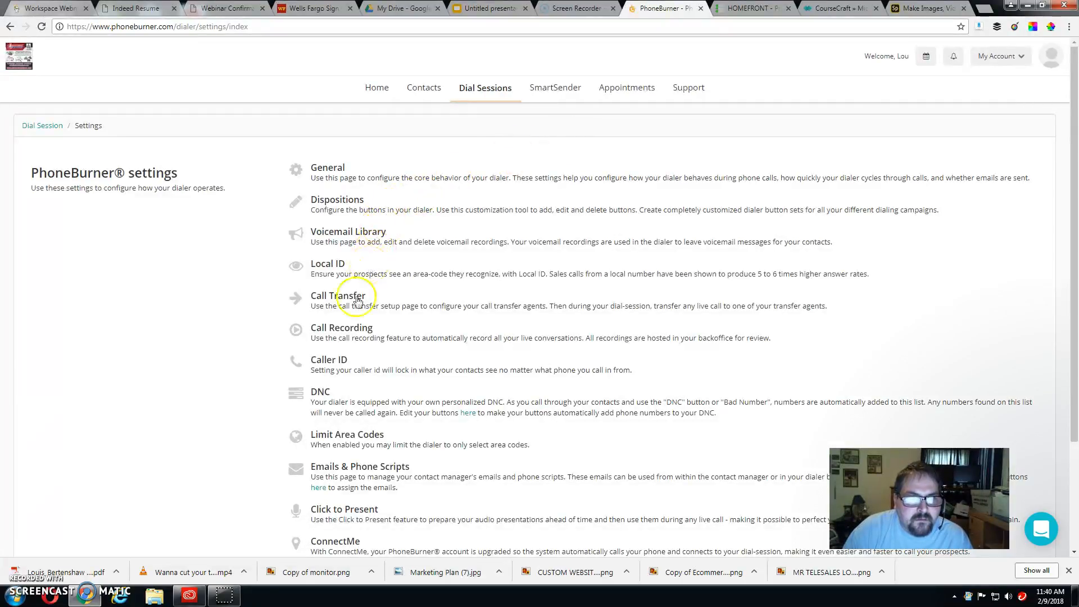
{"action": "scroll", "coordinate": [349, 339], "scroll_direction": "down", "scroll_amount": 3}
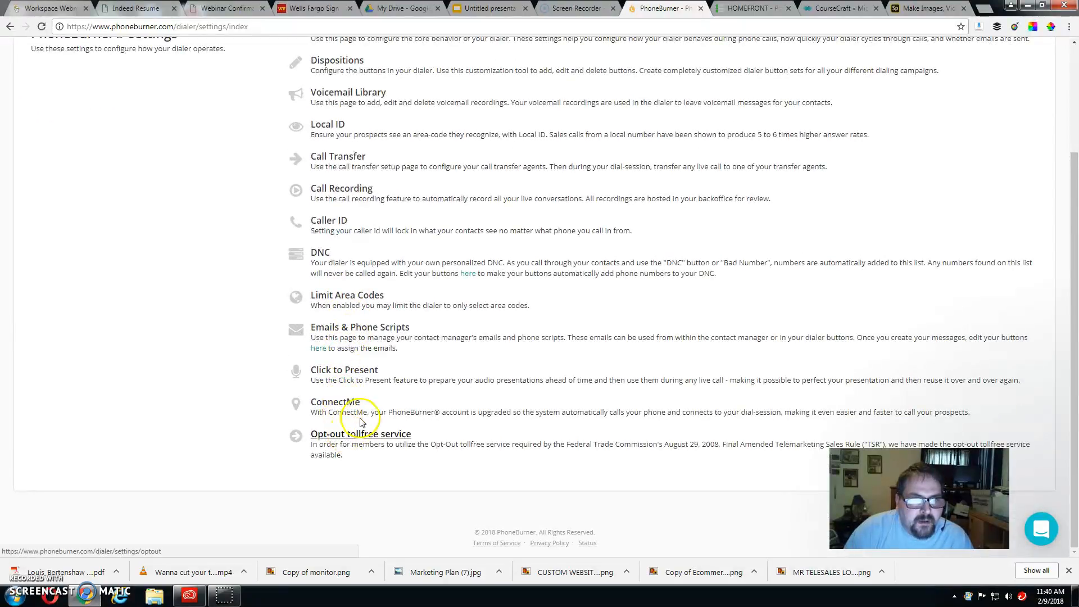
{"action": "scroll", "coordinate": [355, 366], "scroll_direction": "up", "scroll_amount": 2}
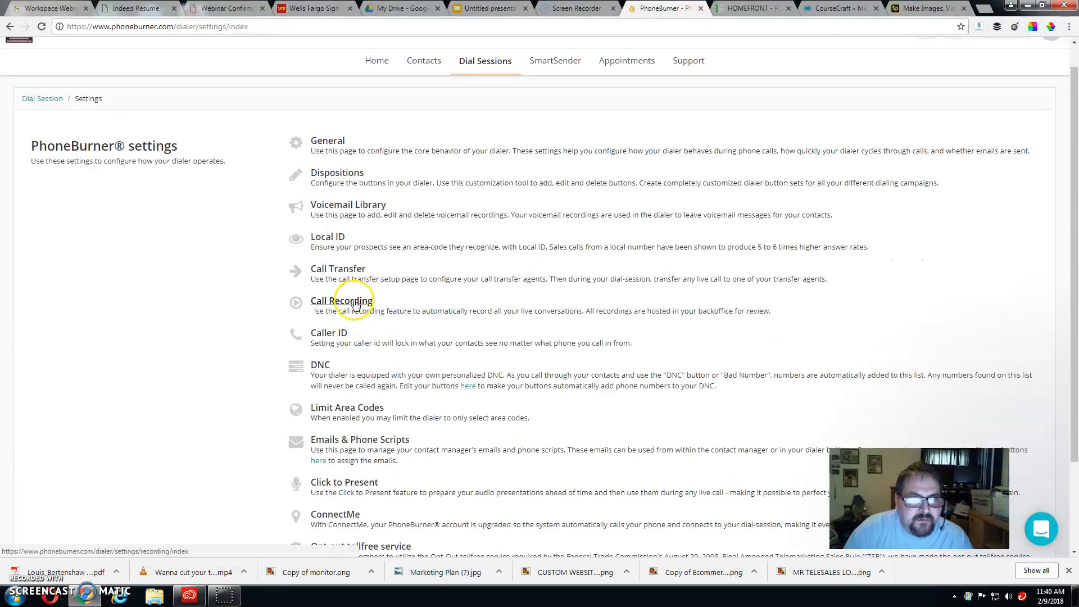
{"action": "left_click", "coordinate": [355, 302]}
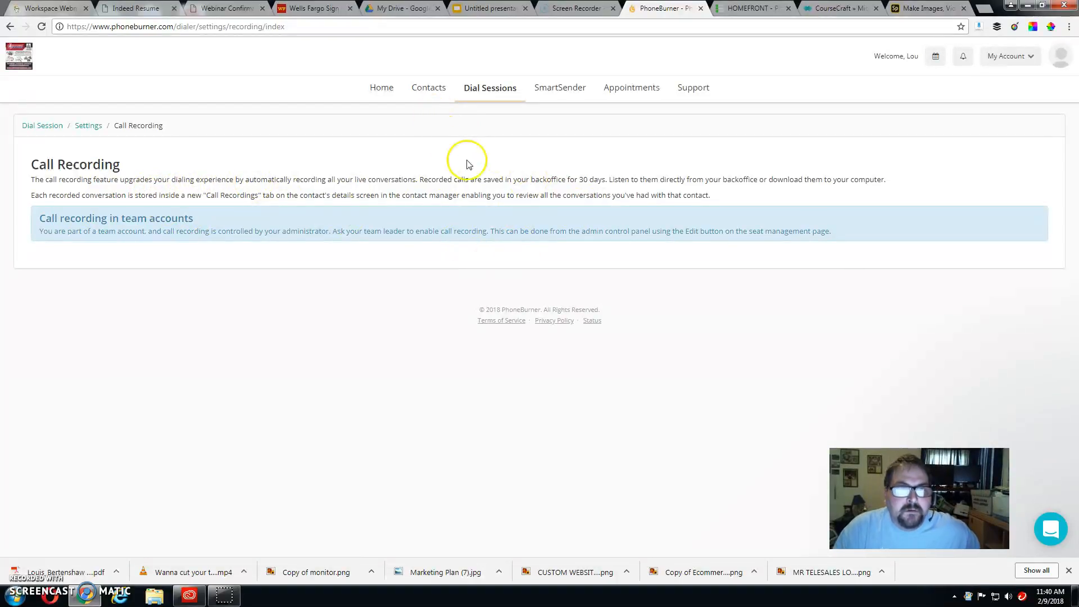
{"action": "left_click", "coordinate": [432, 89]}
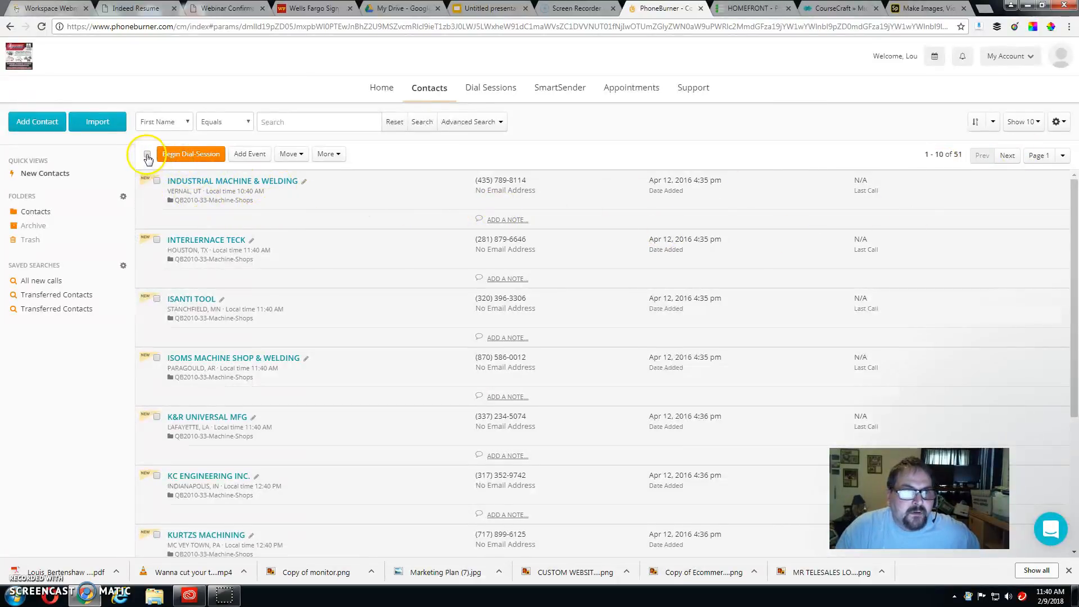
Step: Start a dial session with the 'New account intro - Copy' script and 'intro vm' voicemail
{"action": "left_click", "coordinate": [211, 154]}
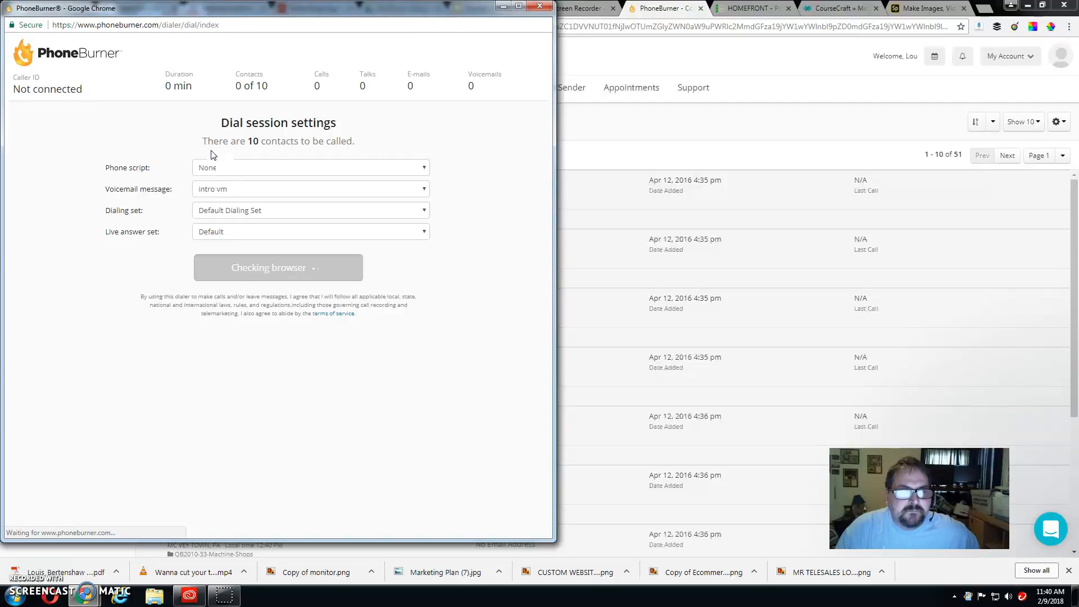
{"action": "left_click", "coordinate": [414, 167]}
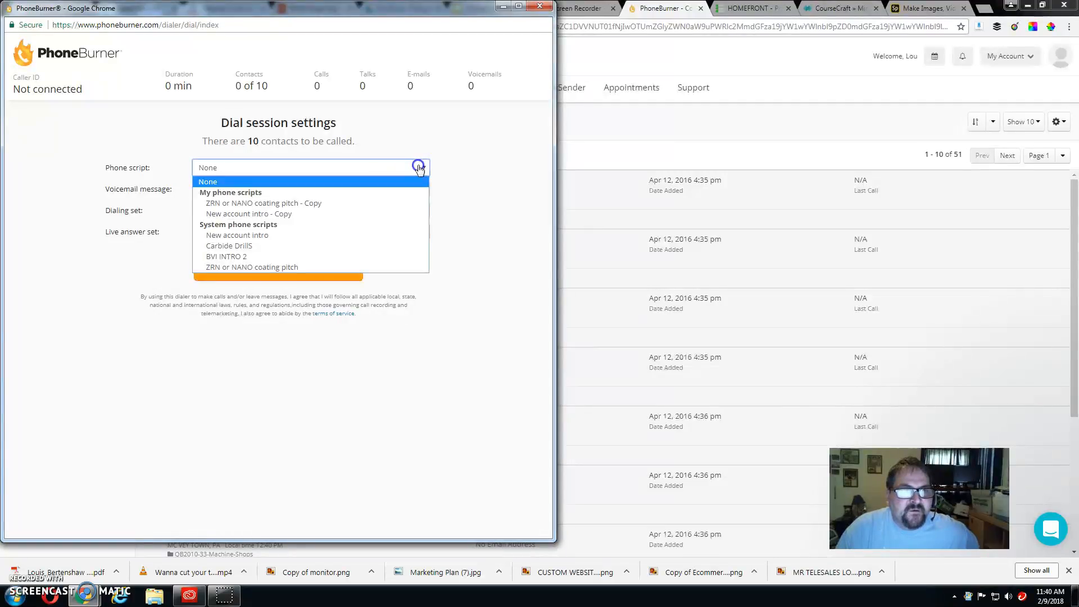
{"action": "left_click", "coordinate": [306, 214]}
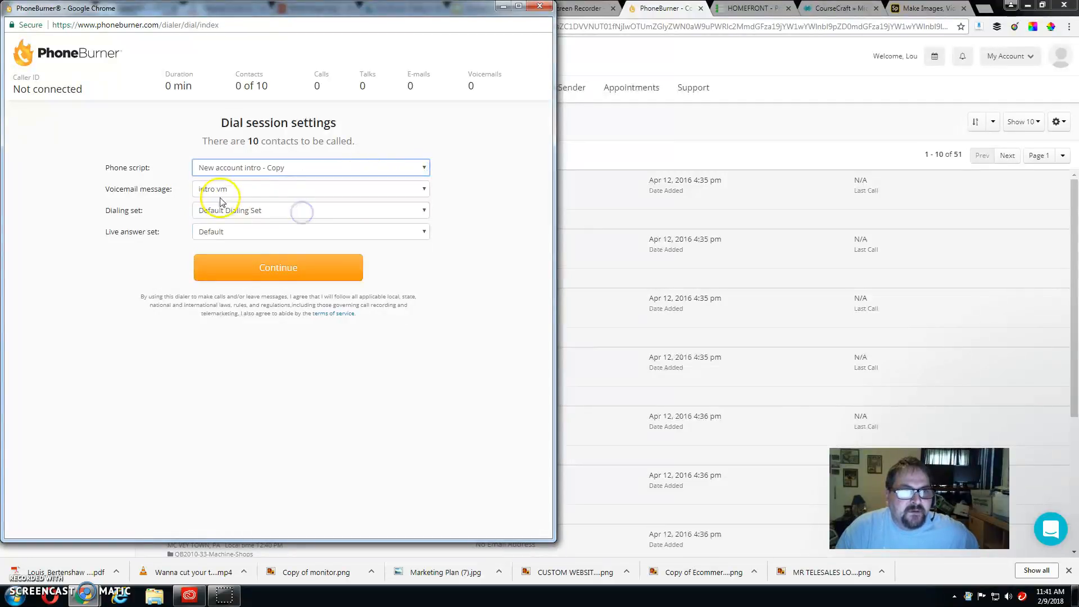
{"action": "left_click", "coordinate": [276, 196]}
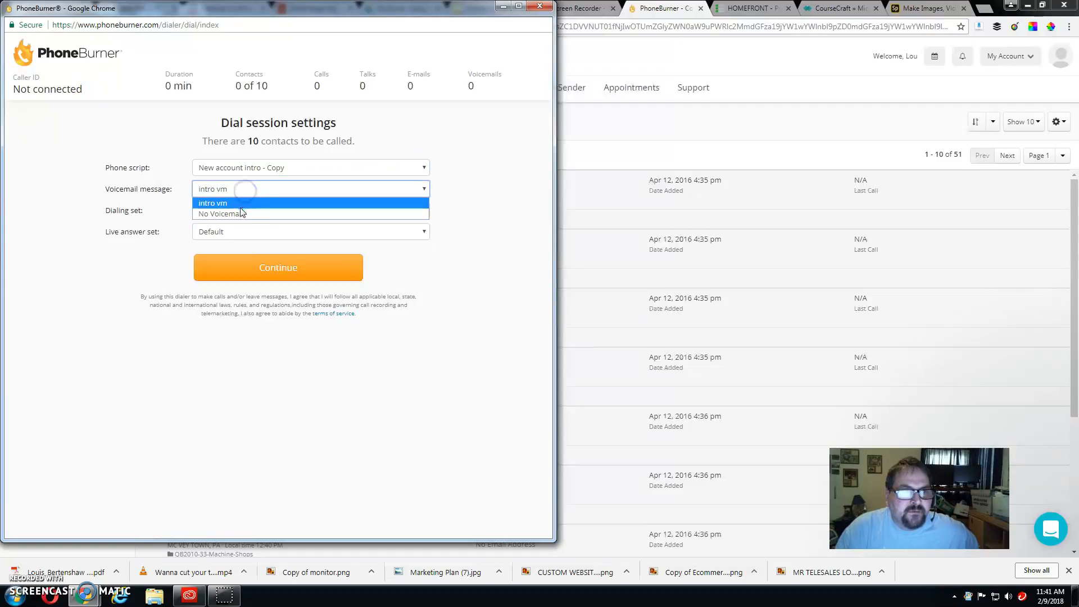
{"action": "left_click", "coordinate": [240, 200]}
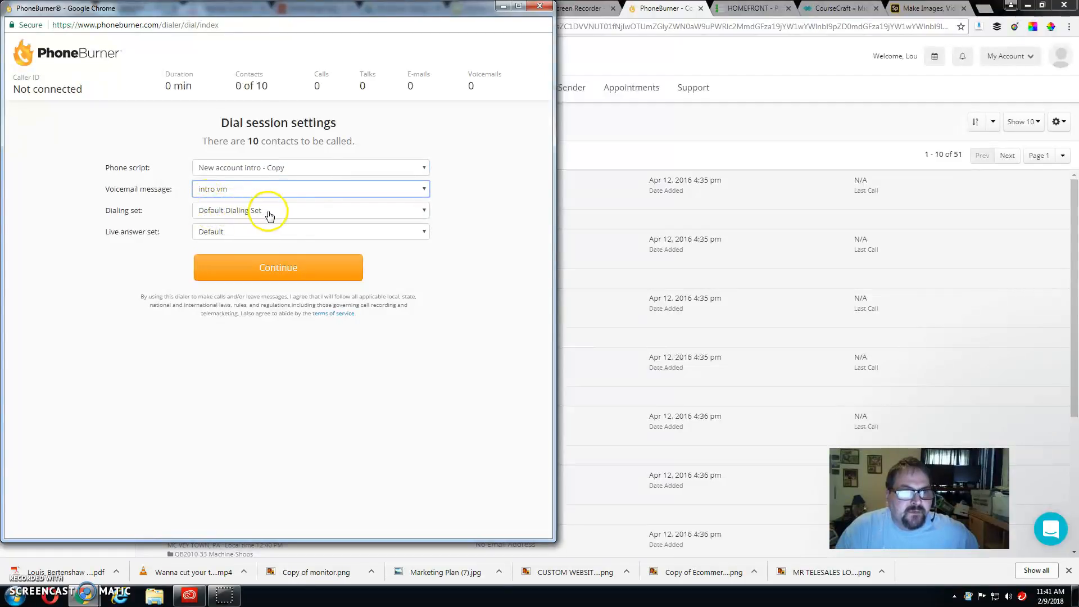
{"action": "left_click", "coordinate": [291, 269]}
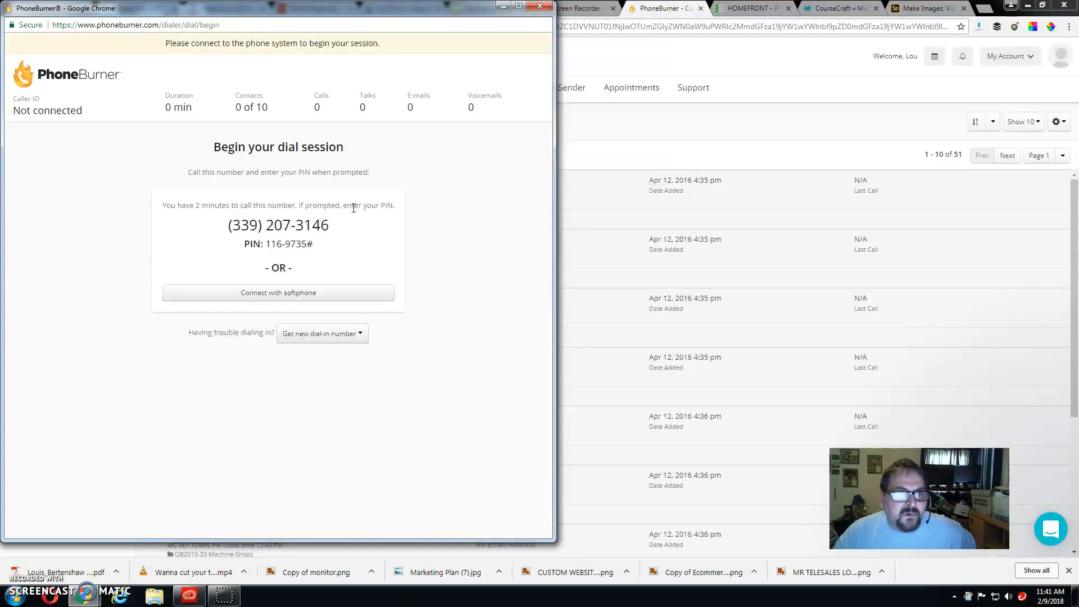
Step: Connect the dialer and start calling the first contact, INDUSTRIAL MACHINE & WELDING
{"action": "left_click", "coordinate": [344, 225]}
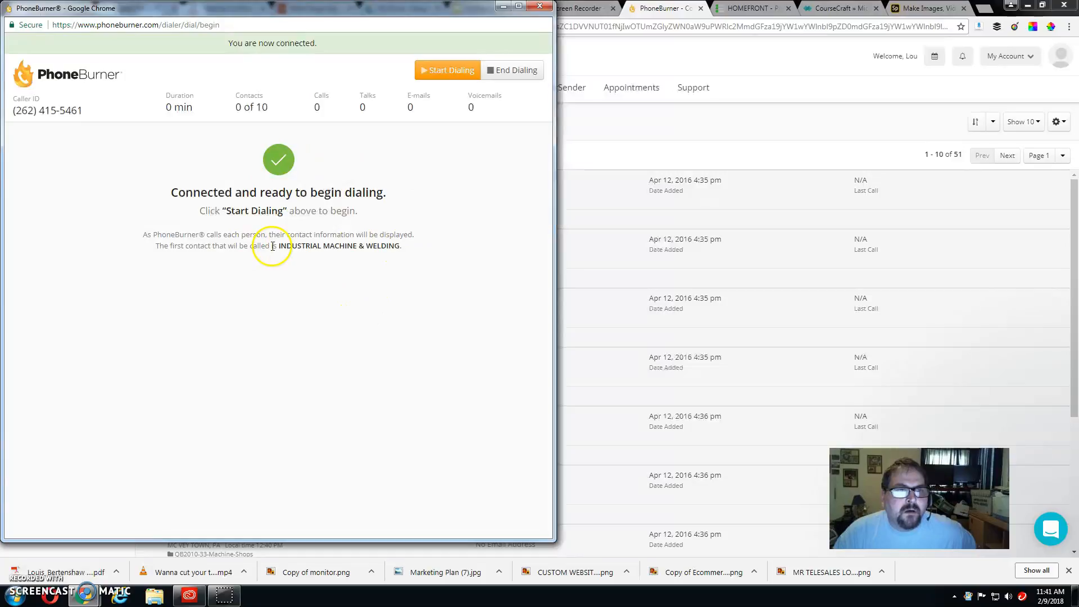
{"action": "left_click", "coordinate": [454, 72]}
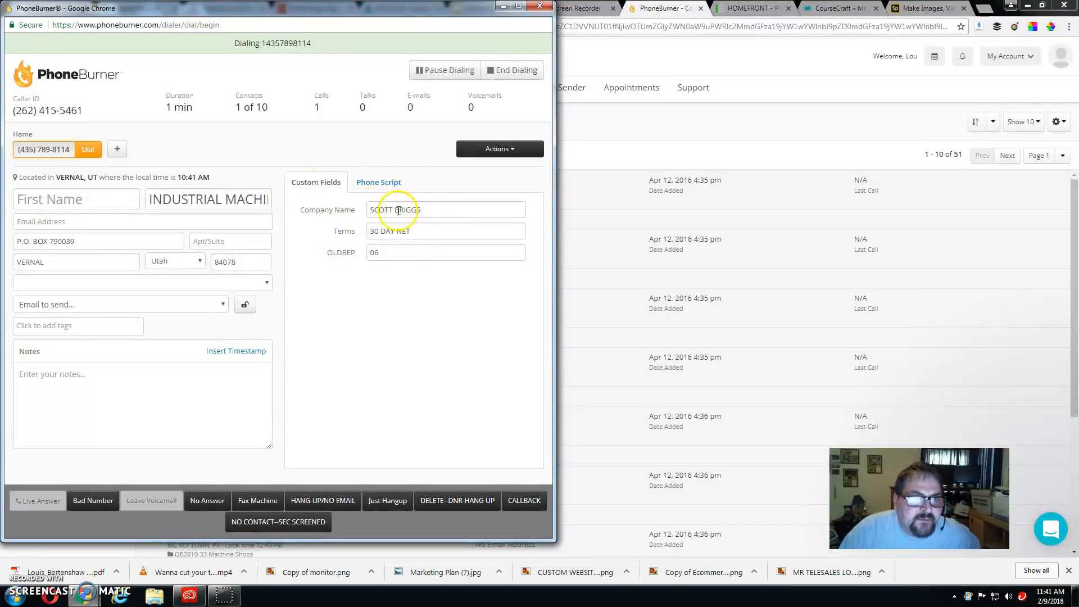
Step: Paste the person's name from the Company Name custom field into First Name
{"action": "left_click", "coordinate": [391, 186]}
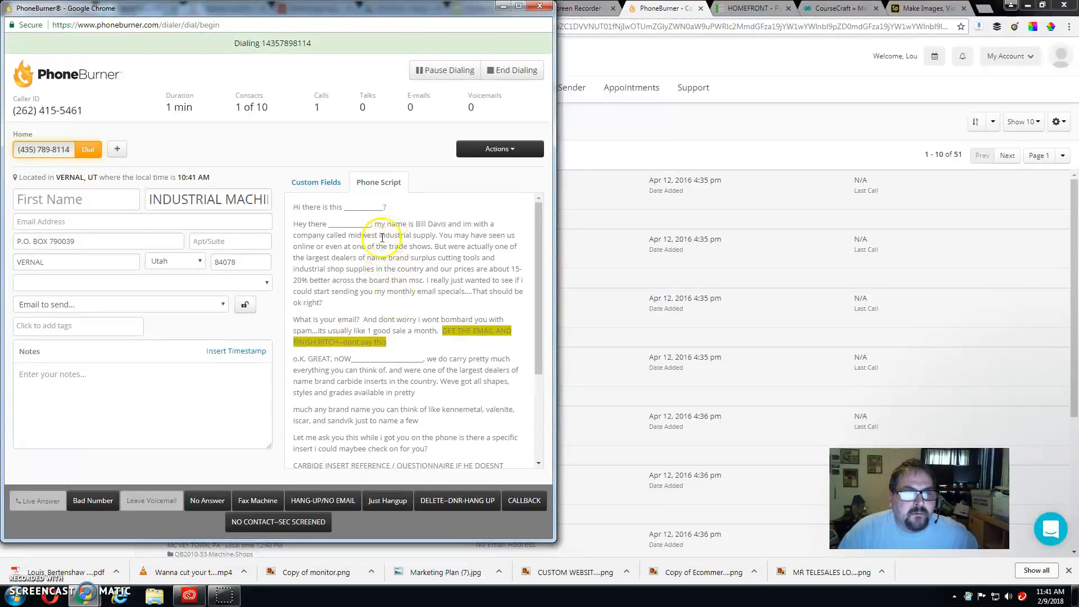
{"action": "left_click", "coordinate": [320, 181]}
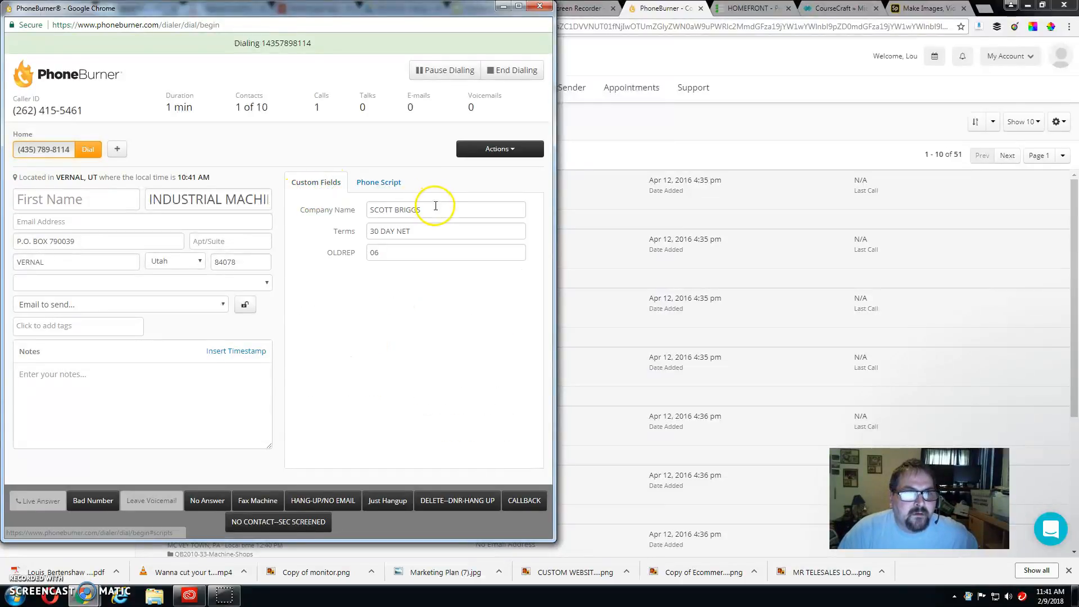
{"action": "left_click_drag", "start_coordinate": [435, 206], "coordinate": [361, 208]}
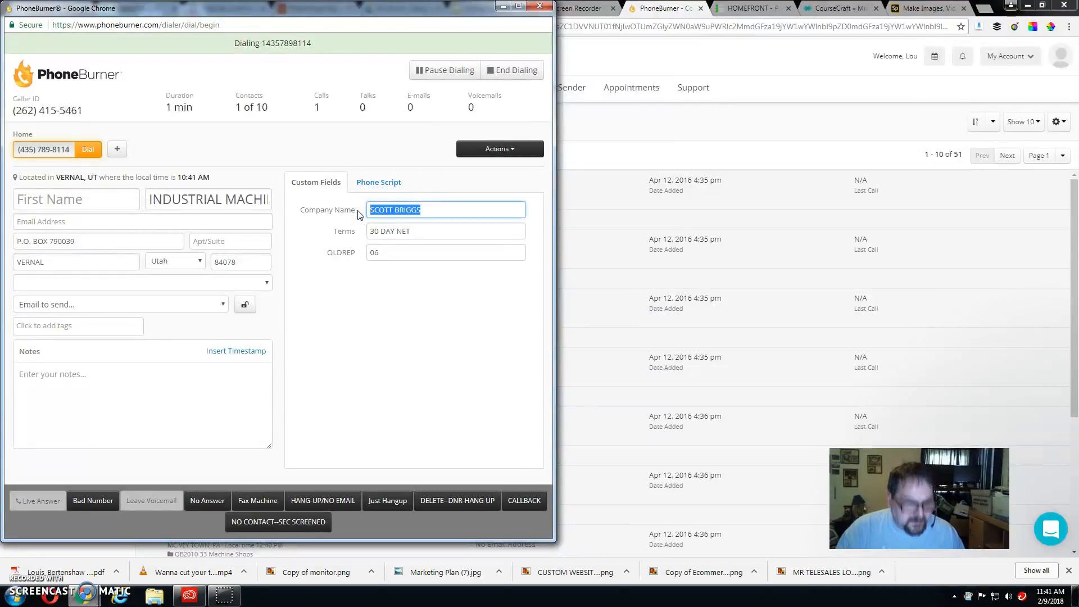
{"action": "left_click", "coordinate": [64, 200]}
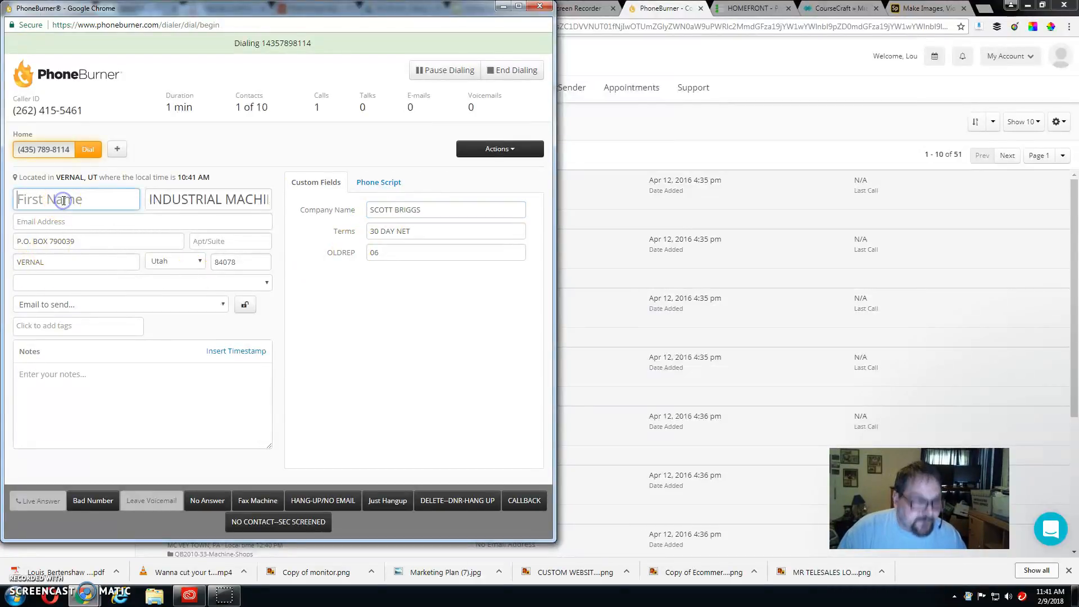
{"action": "key", "text": "ctrl+v"}
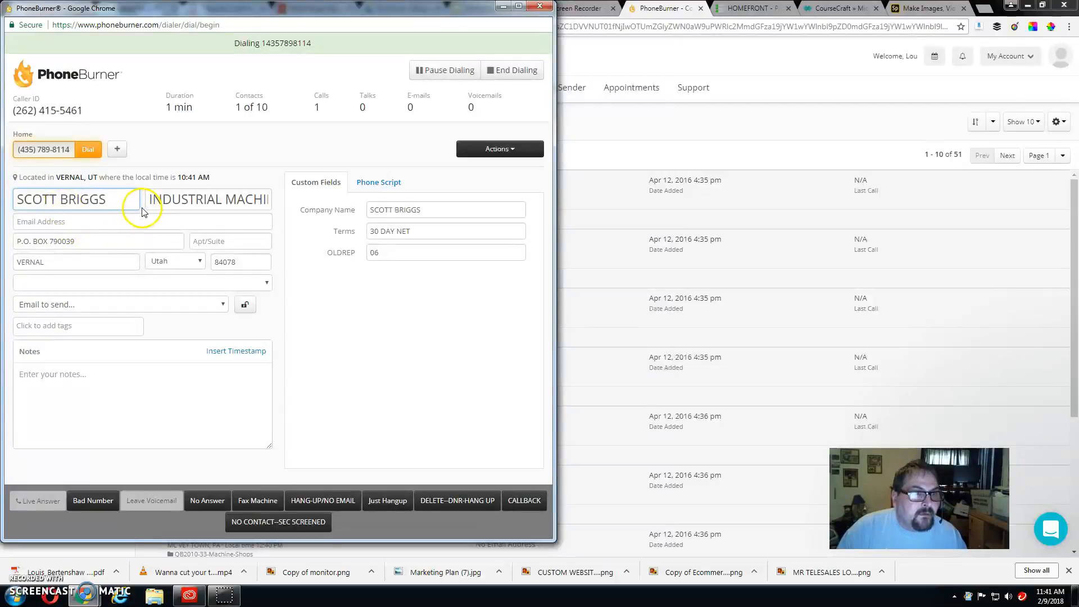
Step: Put INDUSTRIAL MACHINE & WELDING into Company Name, enter the contact's last name, and log Not Yet Interested
{"action": "left_click_drag", "start_coordinate": [148, 200], "coordinate": [298, 211]}
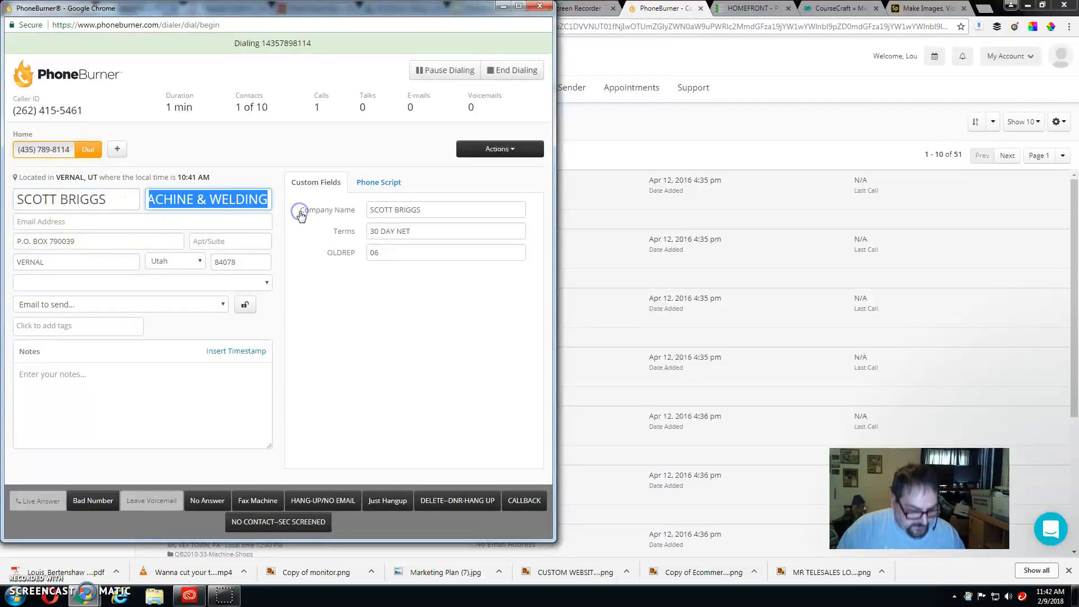
{"action": "left_click_drag", "start_coordinate": [420, 212], "coordinate": [372, 198]}
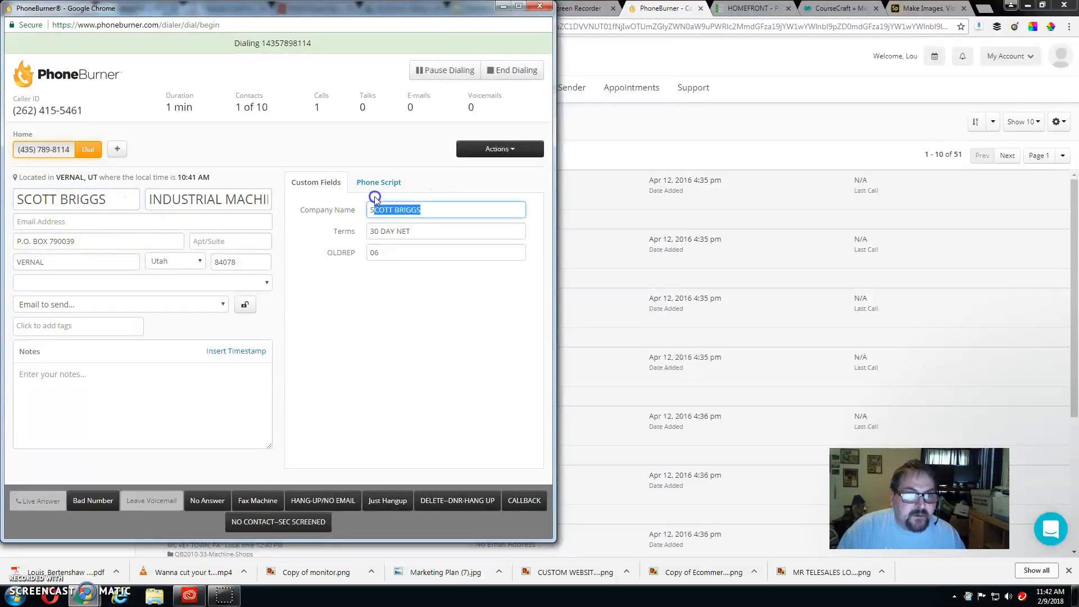
{"action": "key", "text": "ctrl+v"}
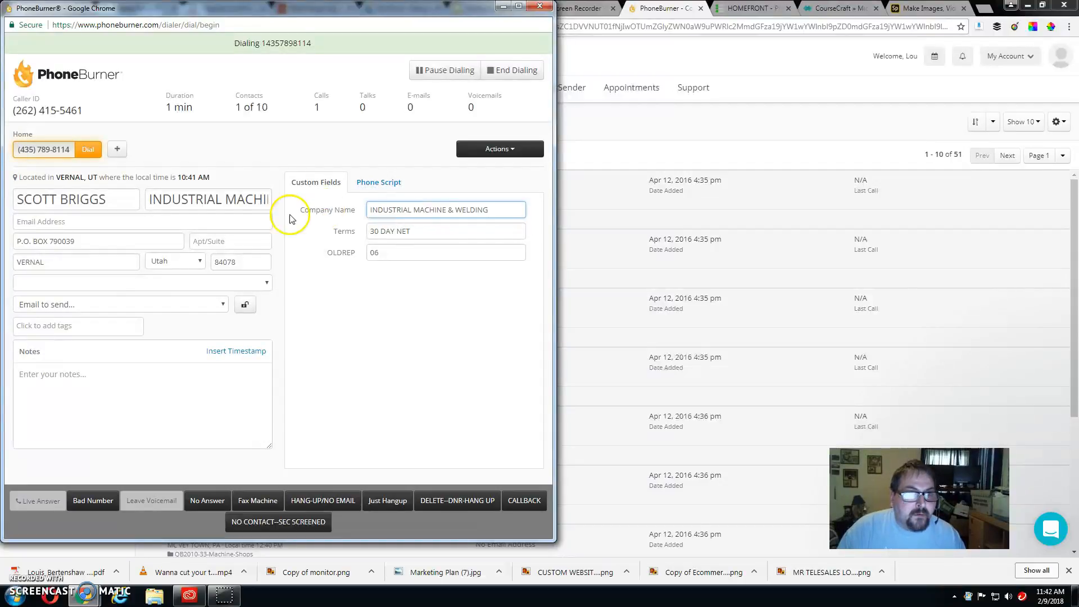
{"action": "left_click_drag", "start_coordinate": [160, 203], "coordinate": [290, 207]}
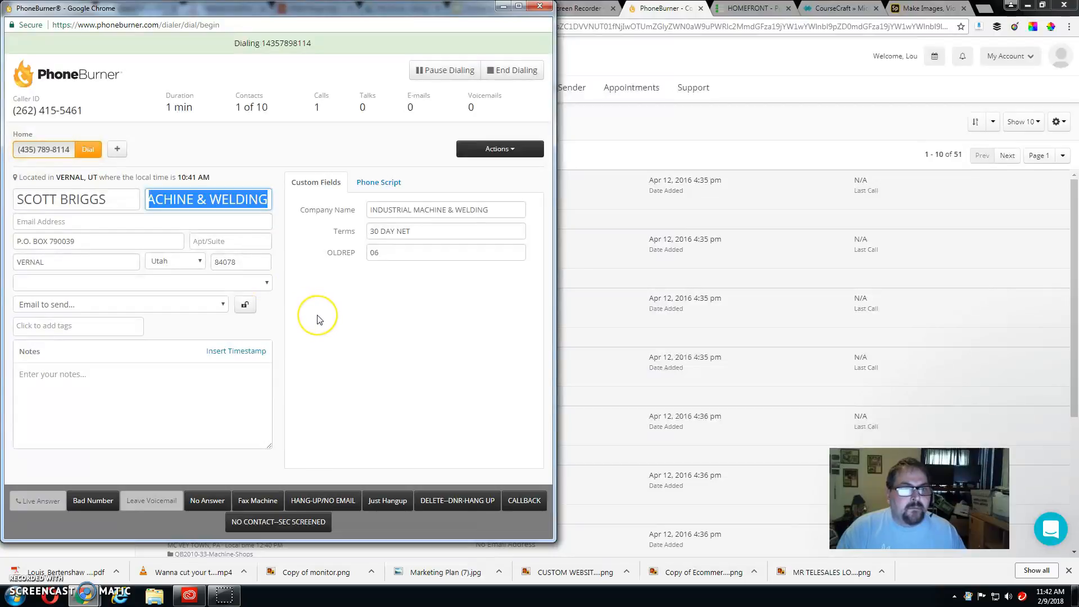
{"action": "type", "text": "br"}
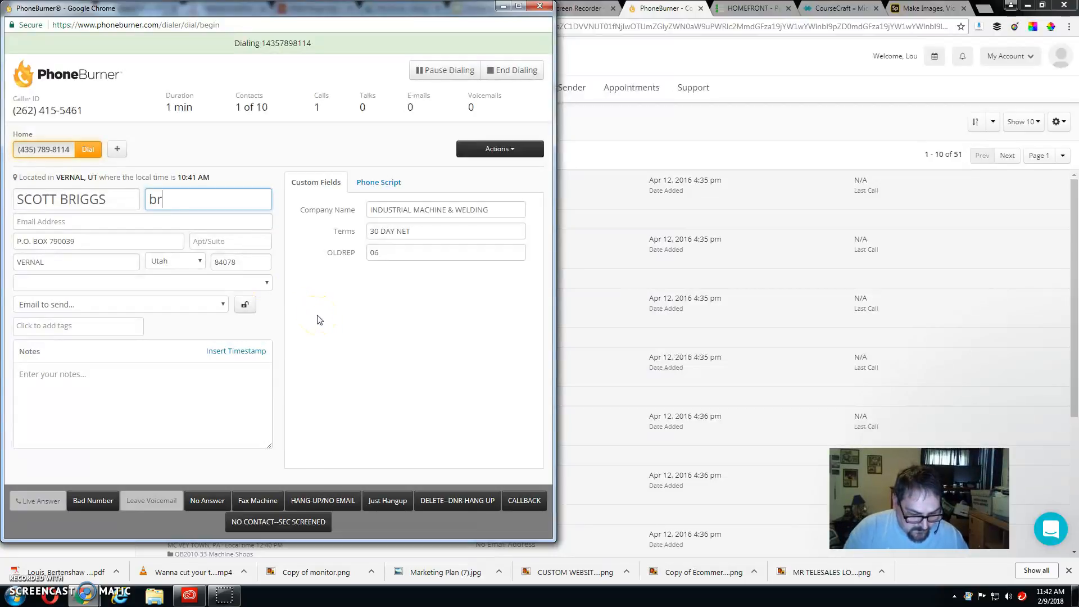
{"action": "type", "text": "iggs"}
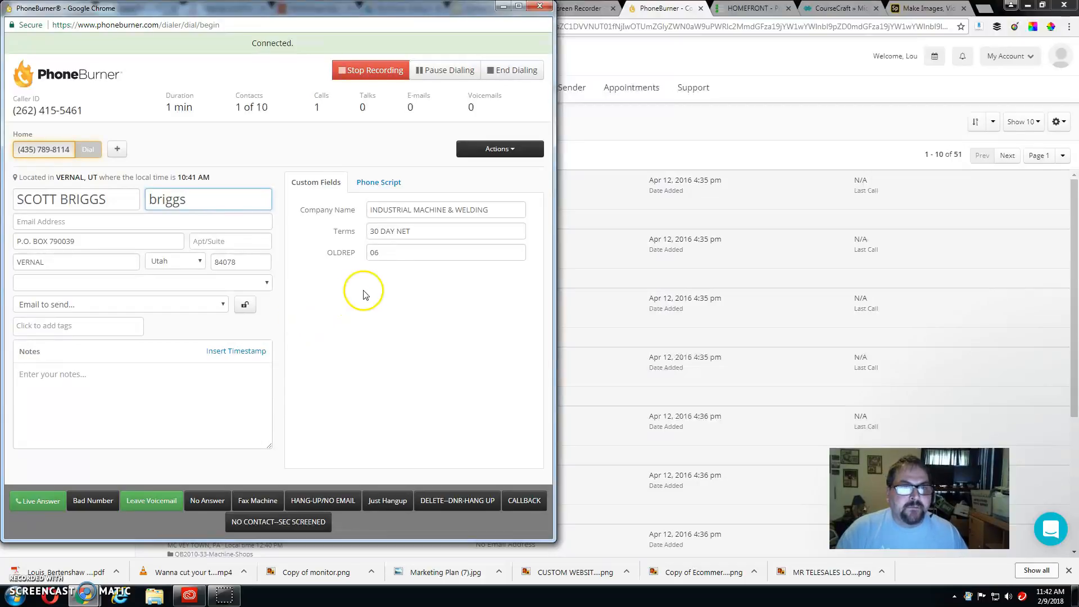
{"action": "left_click", "coordinate": [373, 187]}
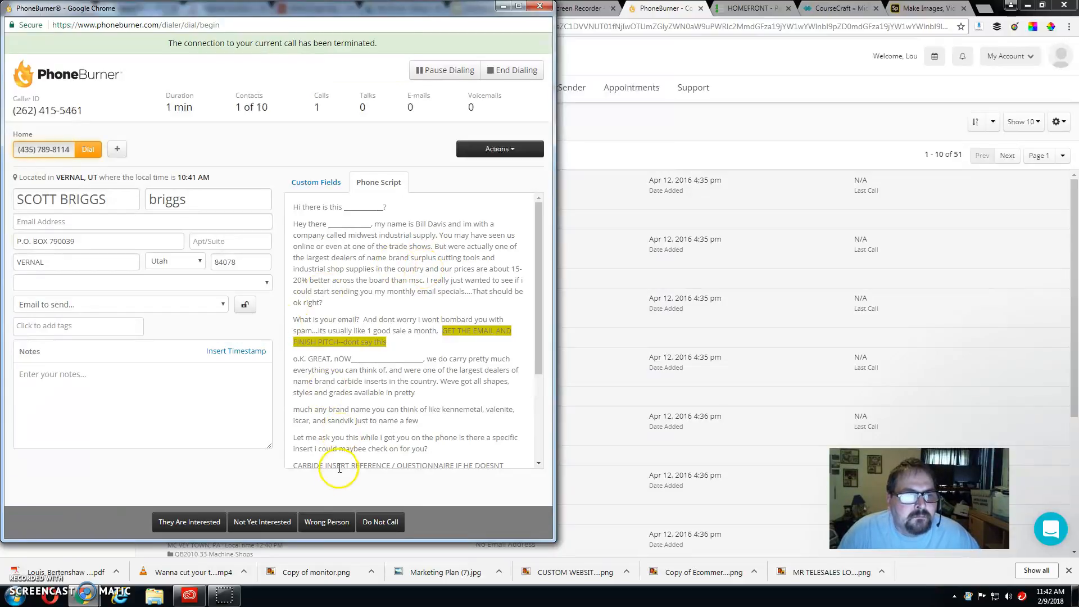
{"action": "left_click", "coordinate": [259, 523]}
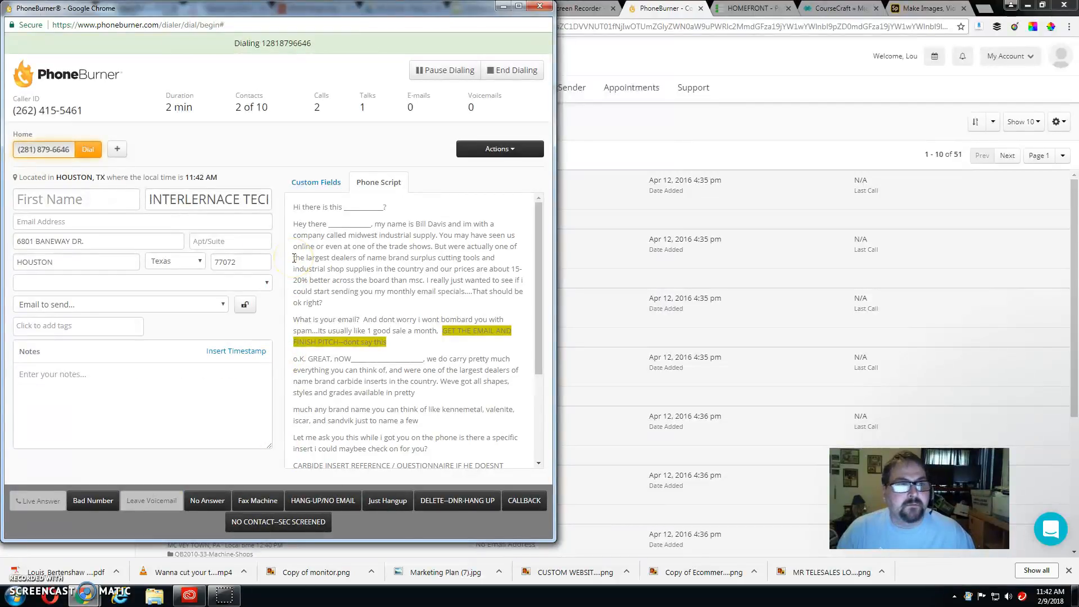
Step: Check the Houston contact's custom fields and log its number as a Bad Number
{"action": "left_click", "coordinate": [318, 182]}
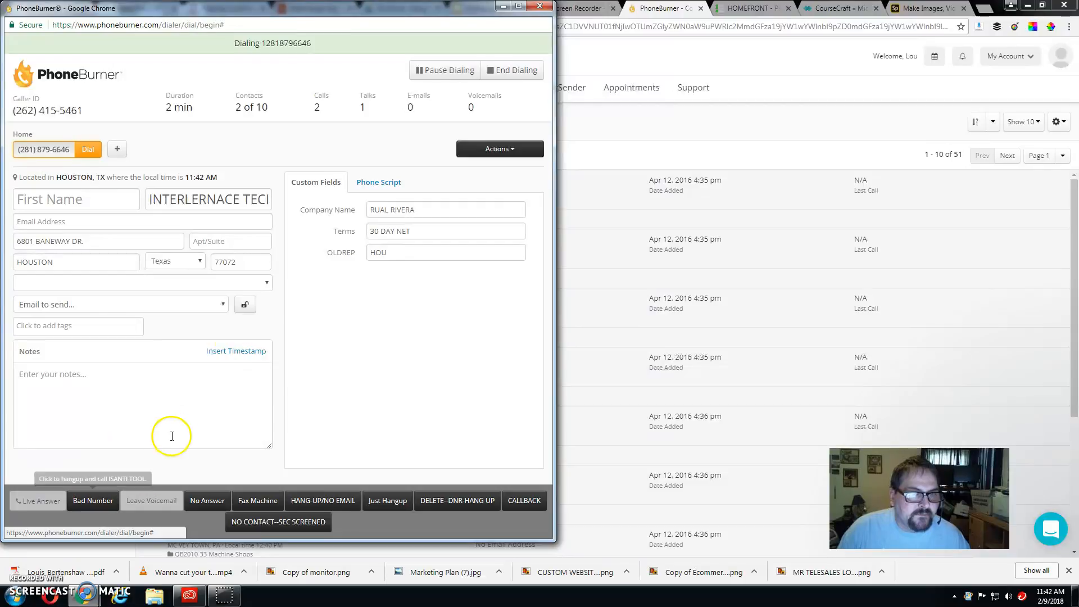
{"action": "left_click", "coordinate": [93, 501]}
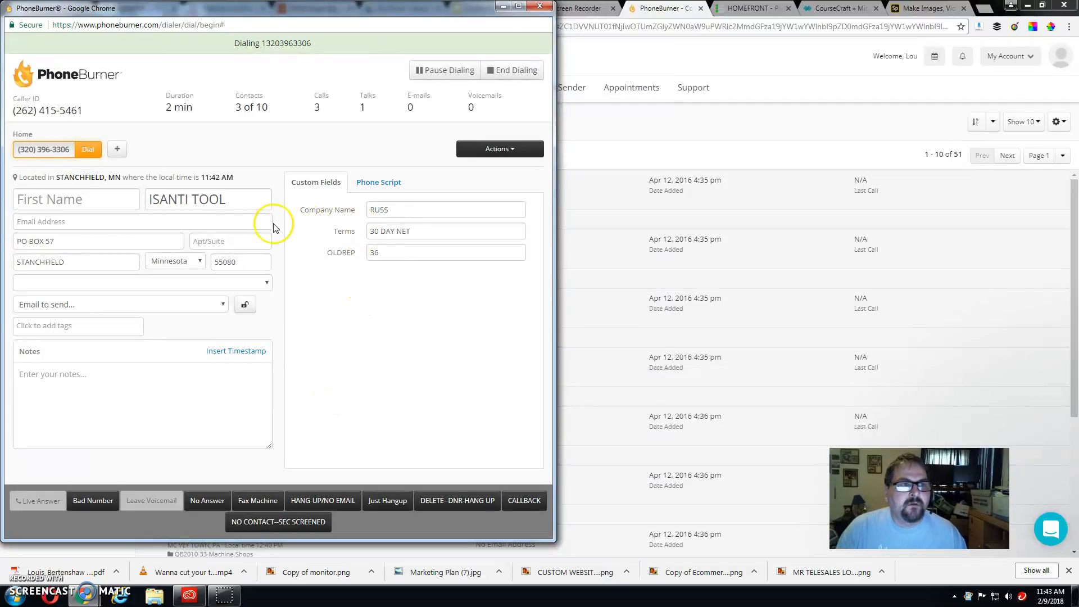
Step: Copy Isanti Tool's contact name from Company Name into First Name, then end with Just Hangup
{"action": "left_click", "coordinate": [392, 210]}
{"action": "left_click_drag", "start_coordinate": [391, 210], "coordinate": [358, 205]}
{"action": "key", "text": "ctrl+c"}
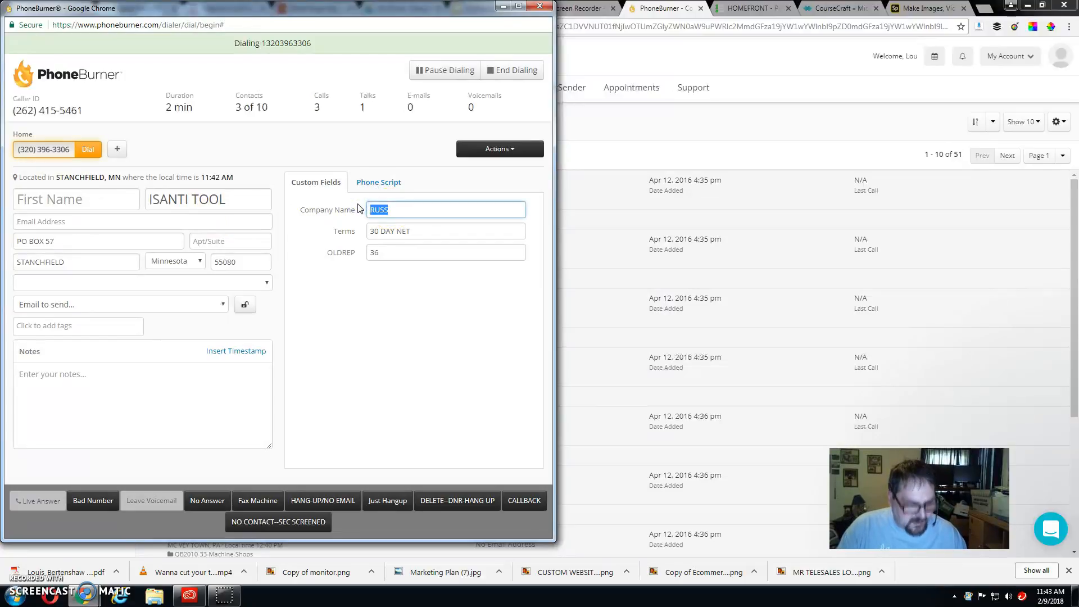
{"action": "left_click", "coordinate": [76, 201]}
{"action": "key", "text": "ctrl+v"}
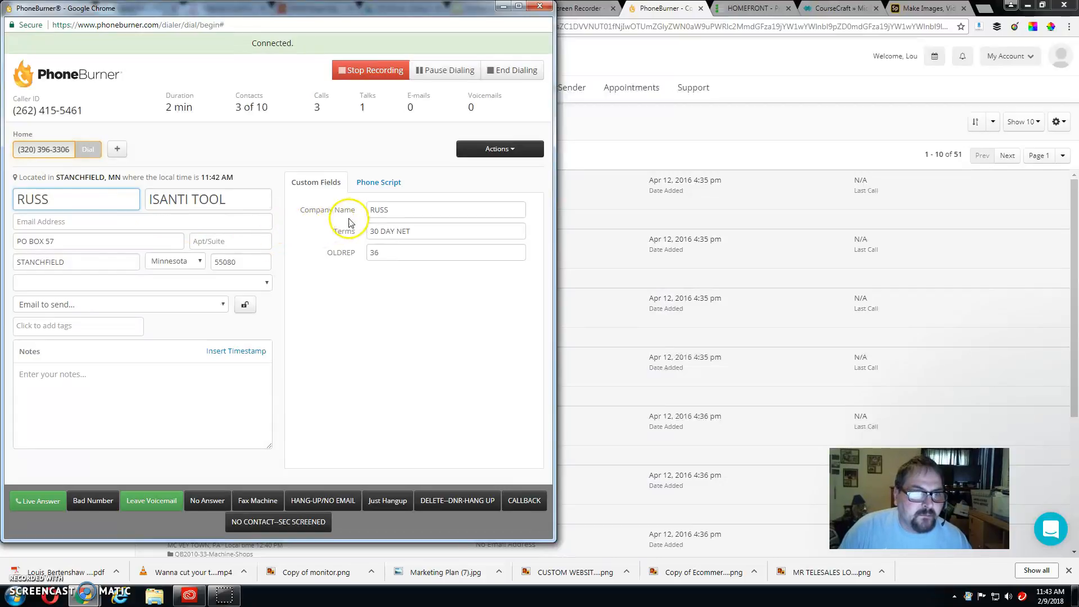
{"action": "left_click", "coordinate": [381, 189]}
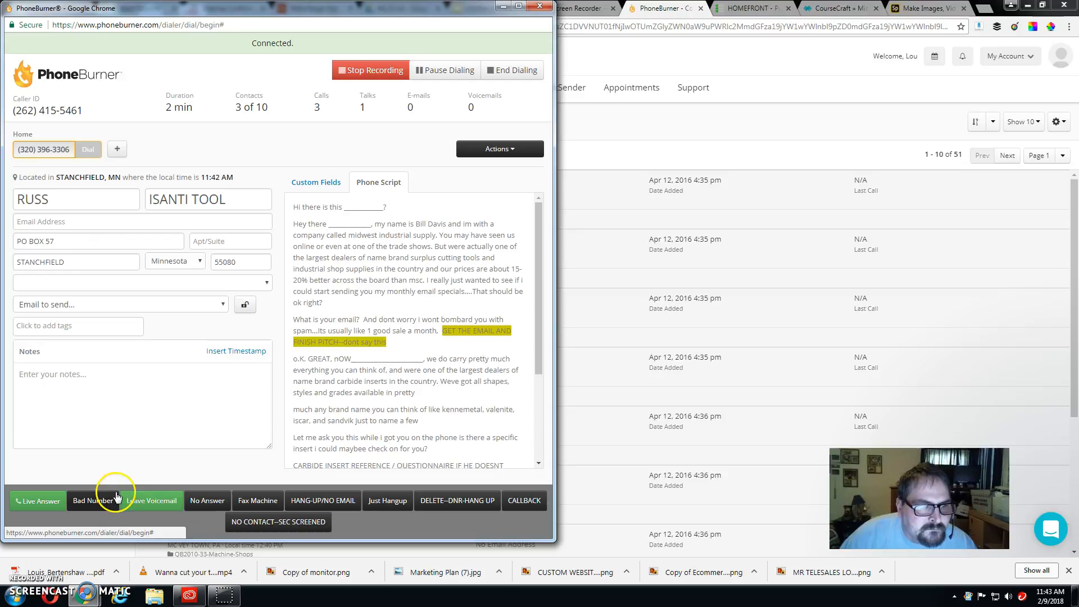
{"action": "left_click", "coordinate": [391, 501]}
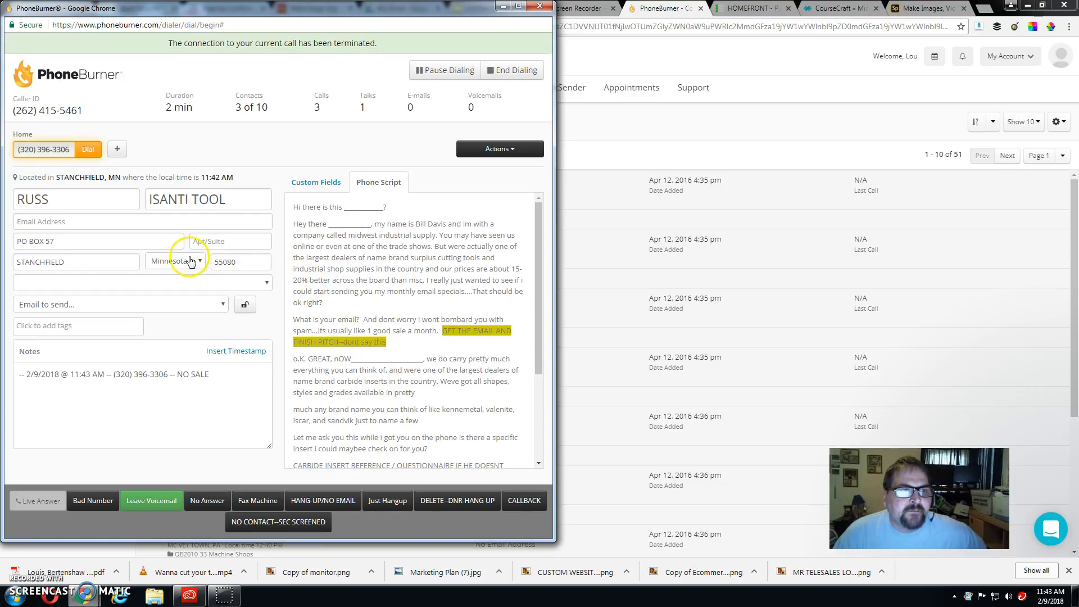
Step: Fill the Paragould contact's First Name from its Company Name field and log a Bad Number
{"action": "left_click", "coordinate": [303, 193]}
{"action": "left_click", "coordinate": [370, 207]}
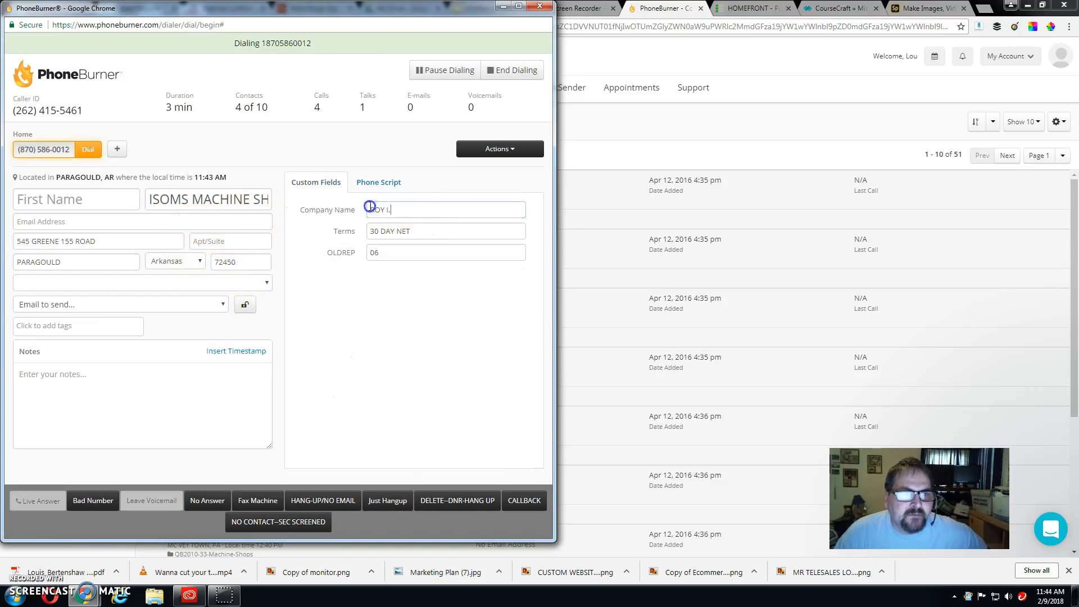
{"action": "triple_click", "coordinate": [370, 207]}
{"action": "key", "text": "ctrl+c"}
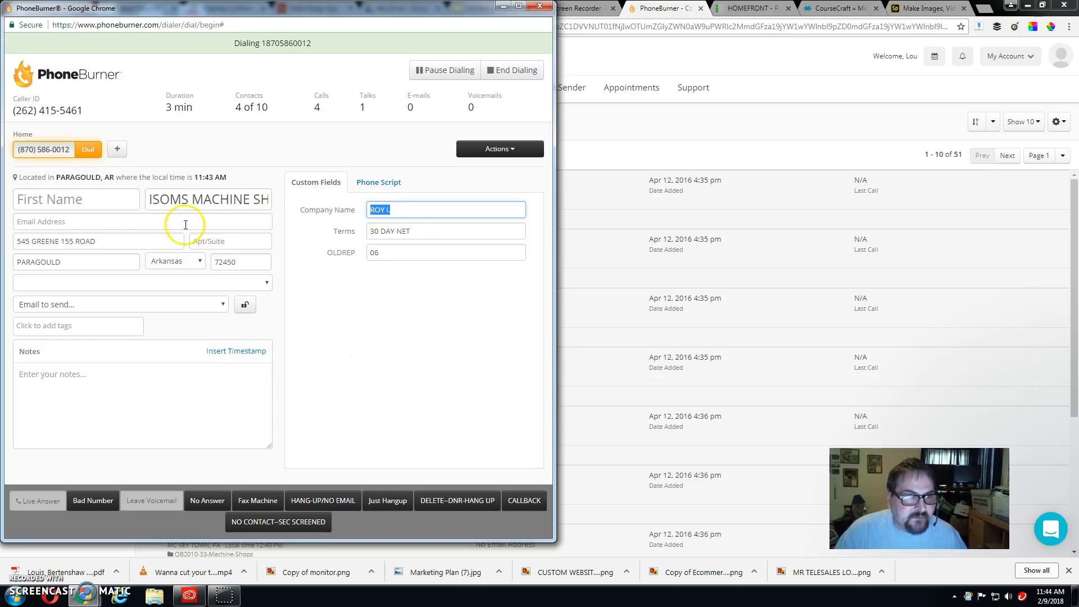
{"action": "left_click", "coordinate": [78, 207]}
{"action": "key", "text": "ctrl+v"}
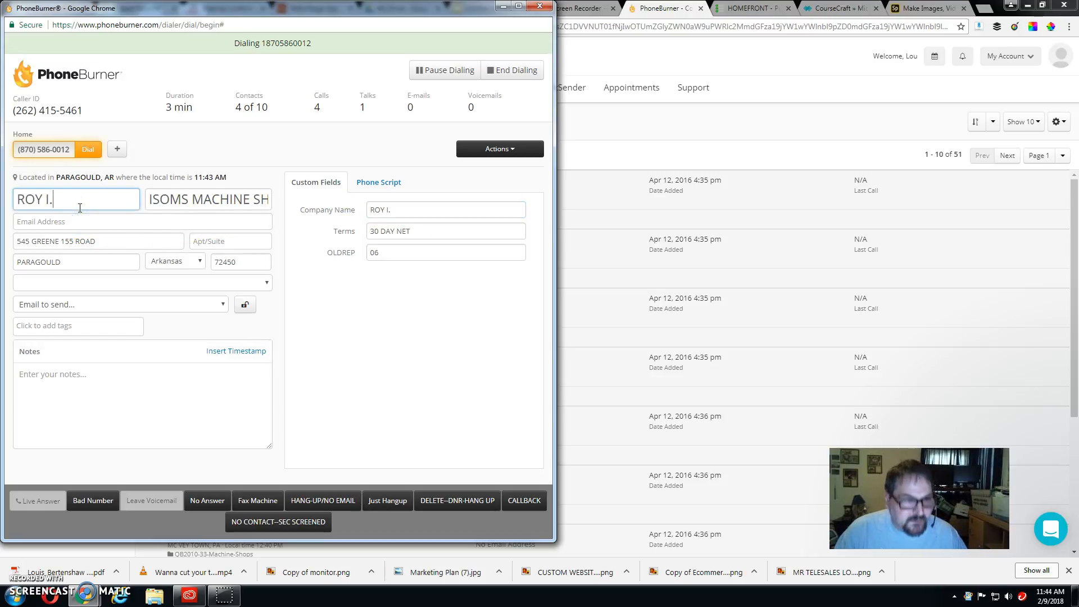
{"action": "left_click", "coordinate": [99, 503]}
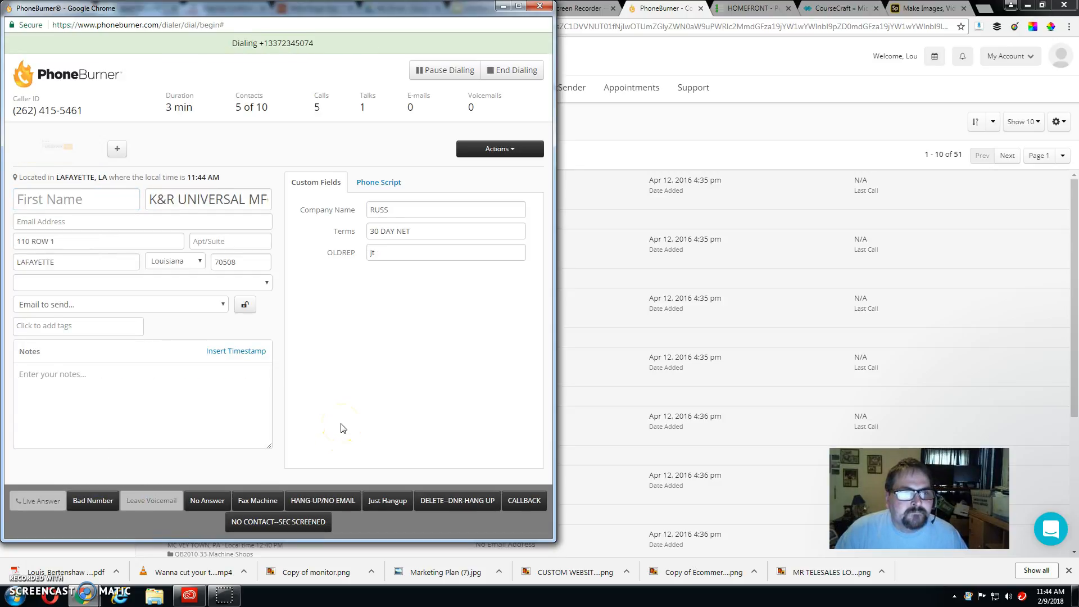
Step: Copy K&R UNIVERSAL's contact name from Company Name into First Name and log Live Answer
{"action": "double_click", "coordinate": [377, 210]}
{"action": "key", "text": "ctrl+c"}
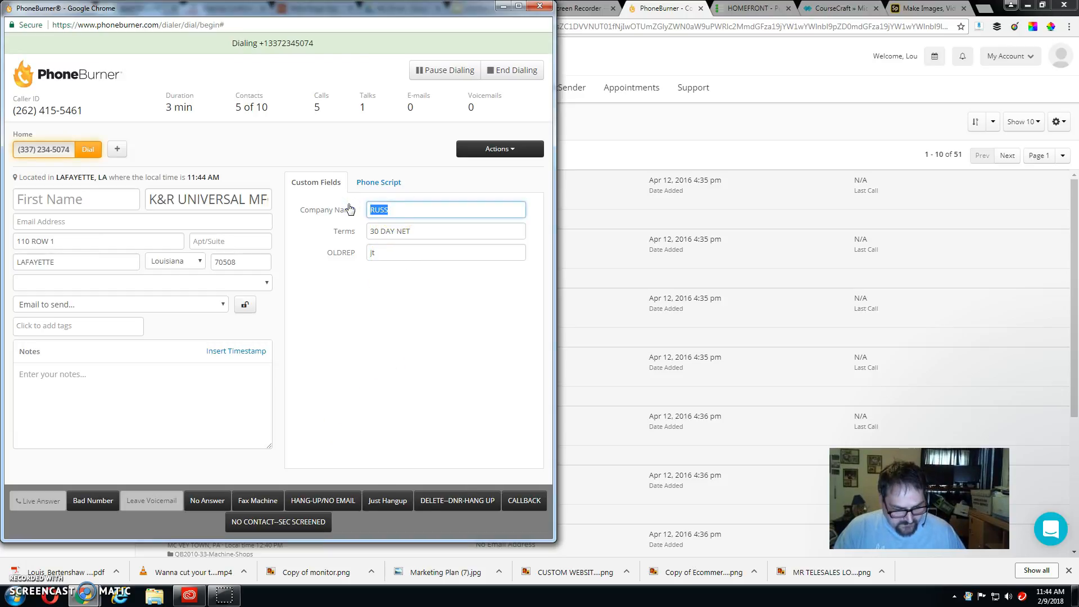
{"action": "left_click", "coordinate": [101, 197]}
{"action": "key", "text": "ctrl+v"}
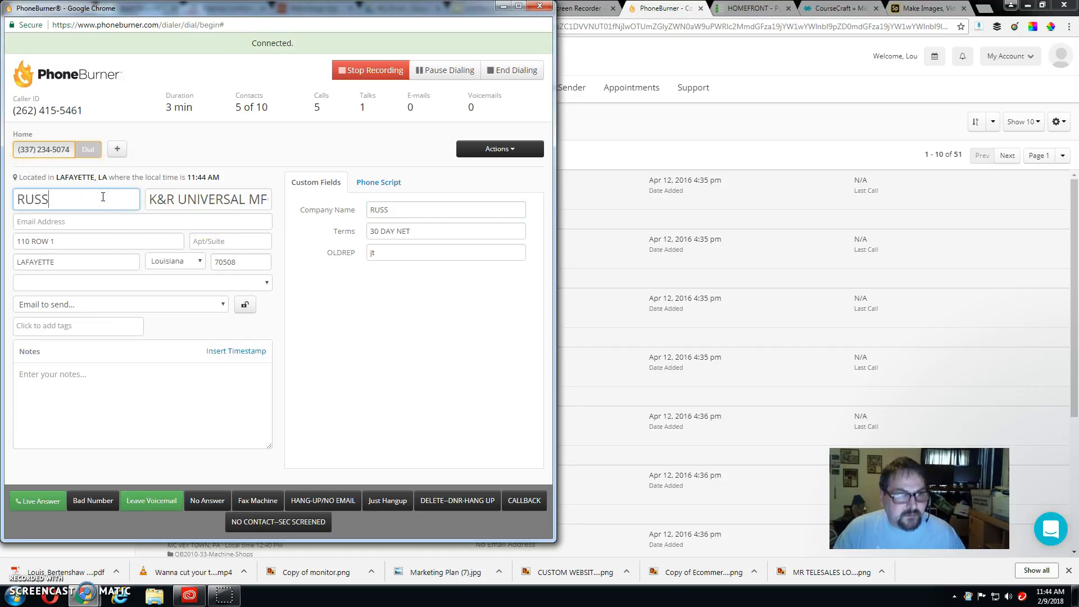
{"action": "left_click", "coordinate": [377, 187]}
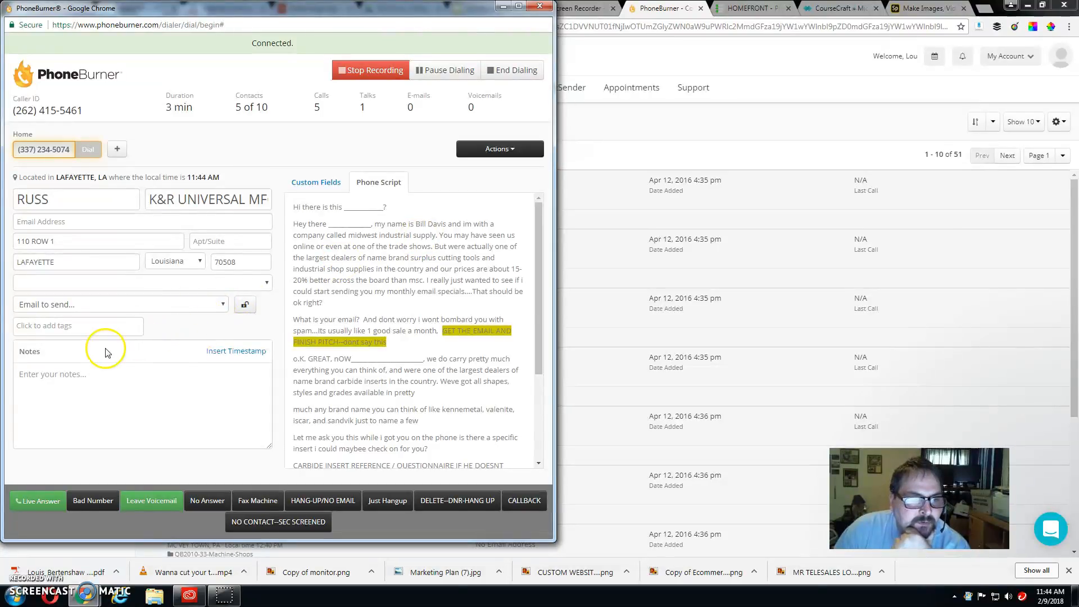
{"action": "left_click", "coordinate": [42, 505]}
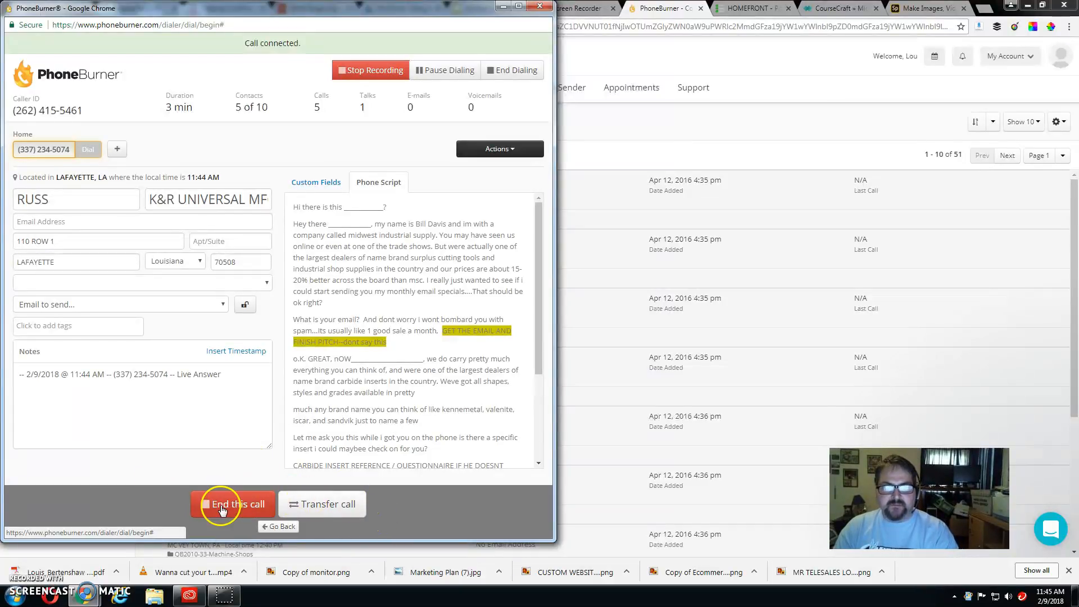
Step: Enter the K&R UNIVERSAL contact's email address in Email Address and pause dialing
{"action": "left_click", "coordinate": [282, 529]}
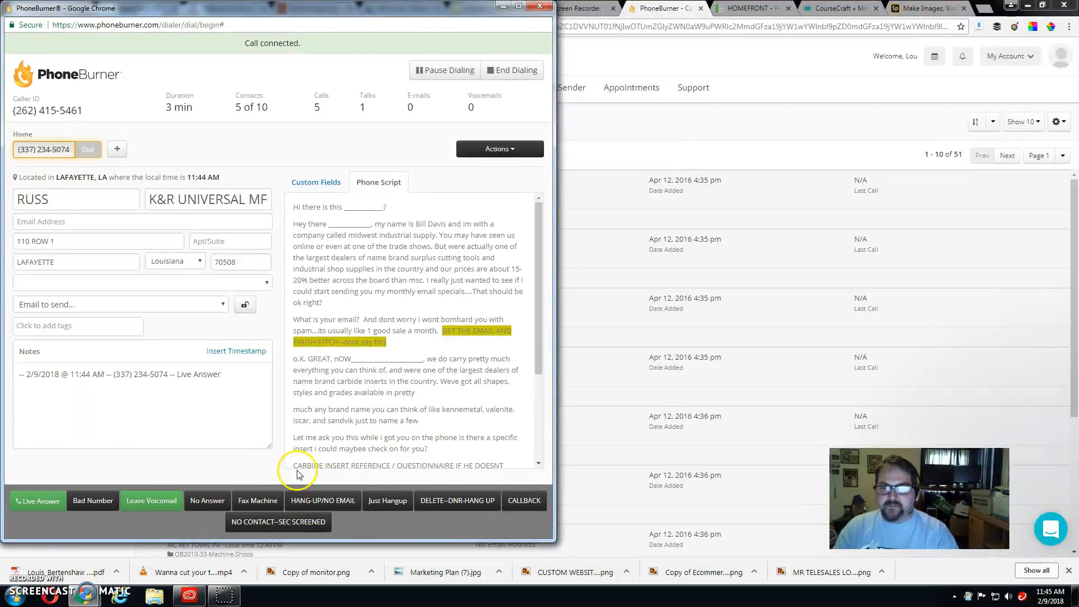
{"action": "left_click", "coordinate": [39, 500]}
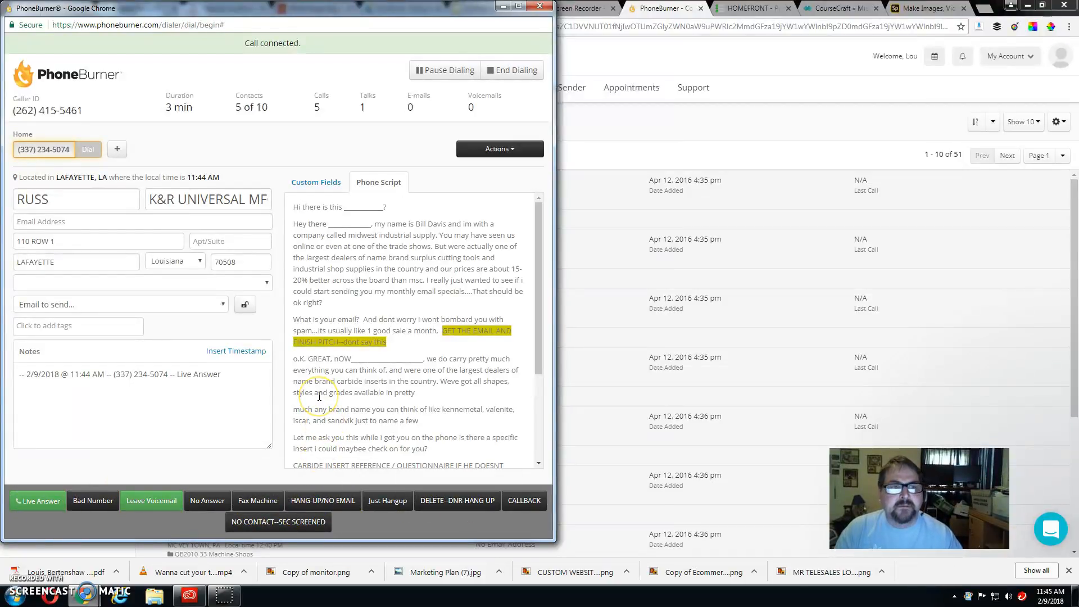
{"action": "left_click", "coordinate": [324, 186]}
{"action": "left_click", "coordinate": [380, 183]}
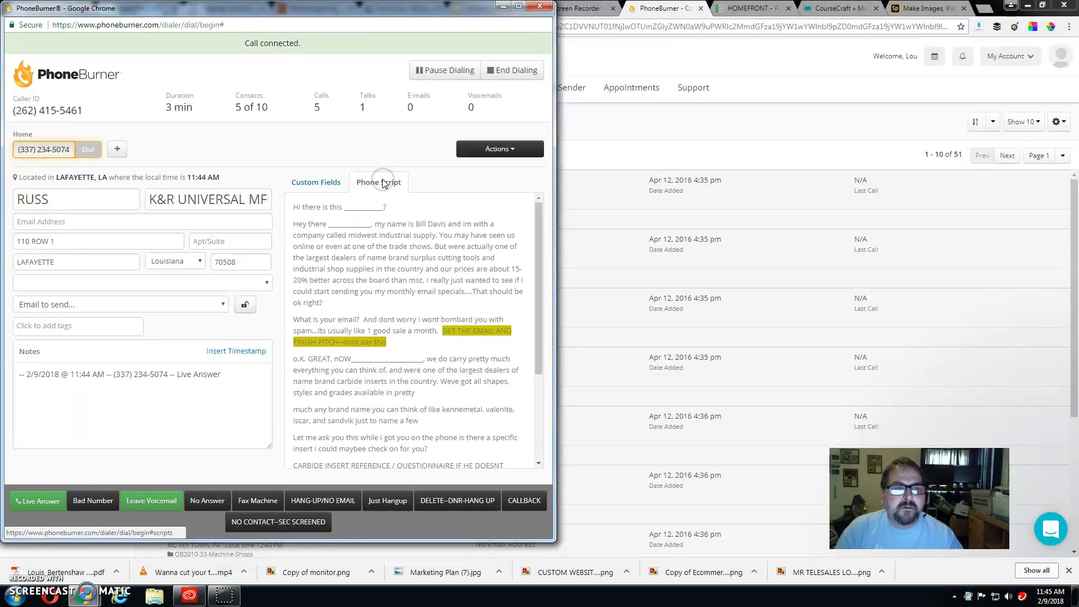
{"action": "left_click", "coordinate": [349, 187]}
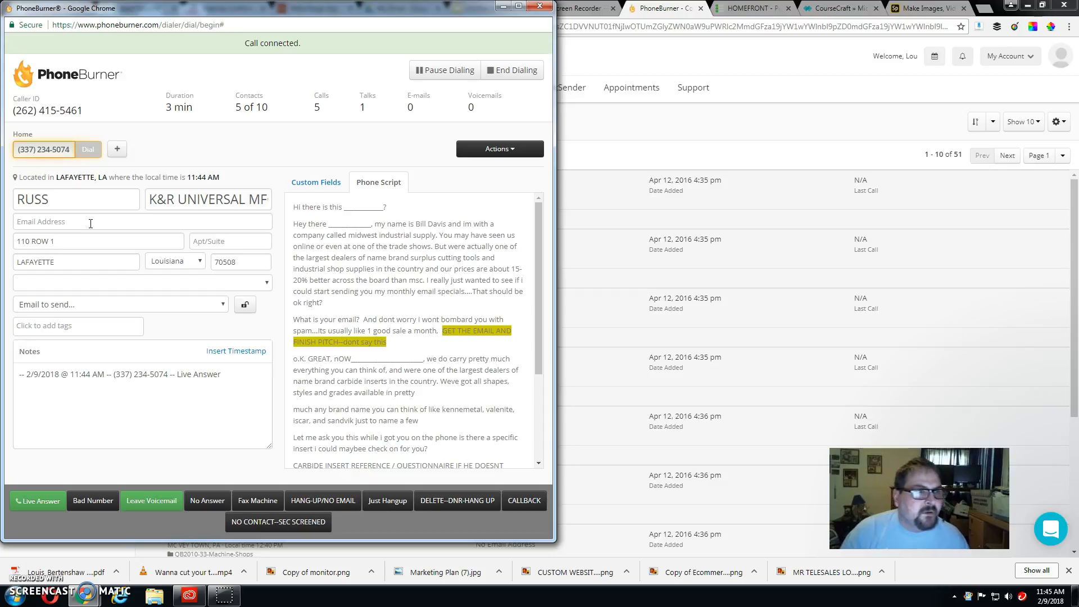
{"action": "left_click", "coordinate": [90, 223]}
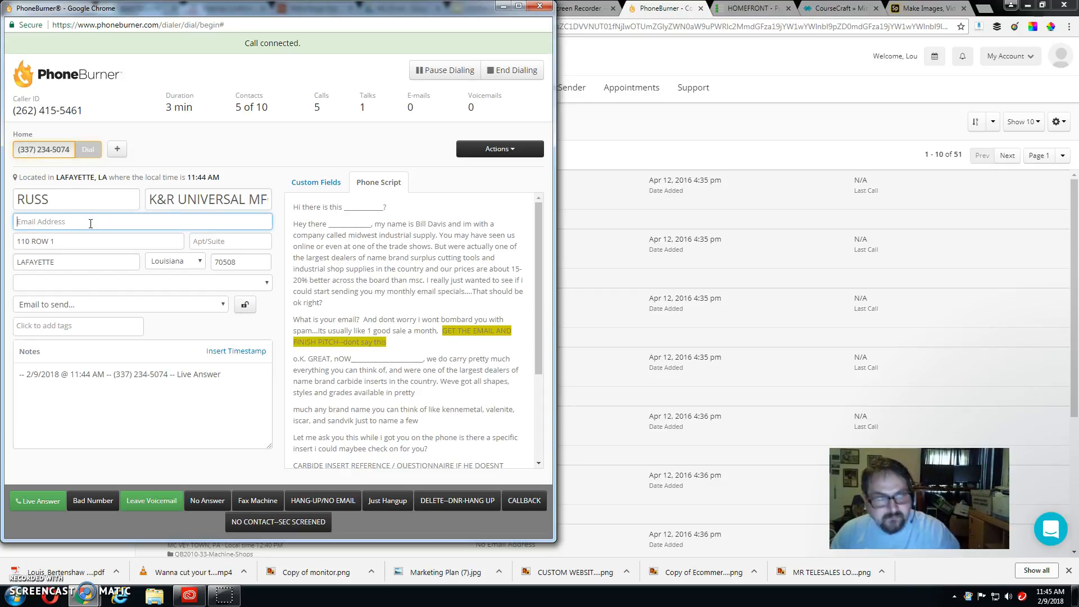
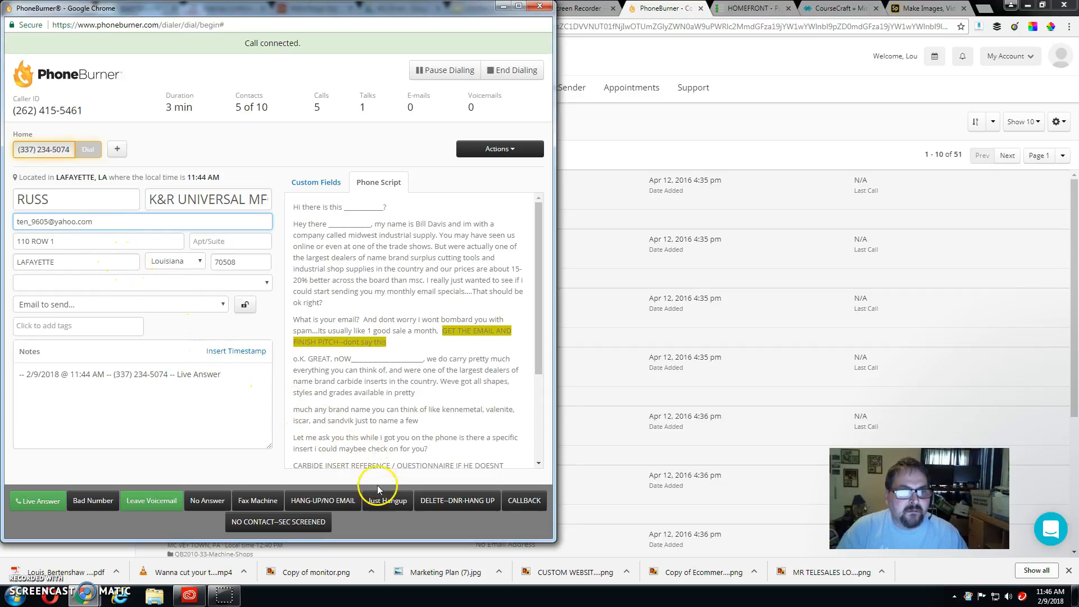
{"action": "left_click", "coordinate": [443, 81]}
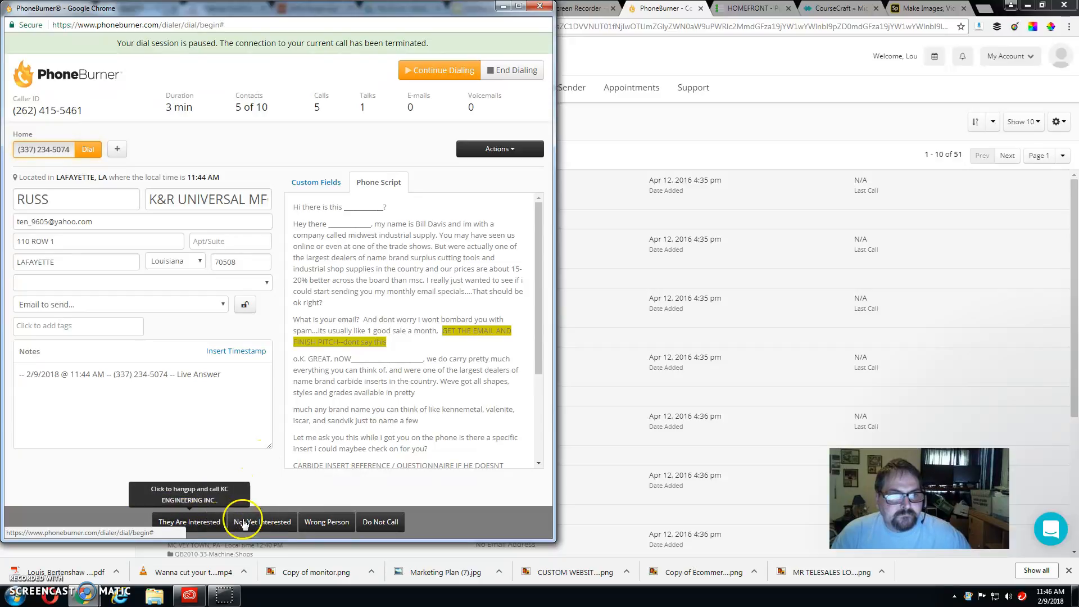
Step: Mark K&R UNIVERSAL interested, send the 'hoping to help - Copy' email, and resume dialing
{"action": "left_click", "coordinate": [208, 523]}
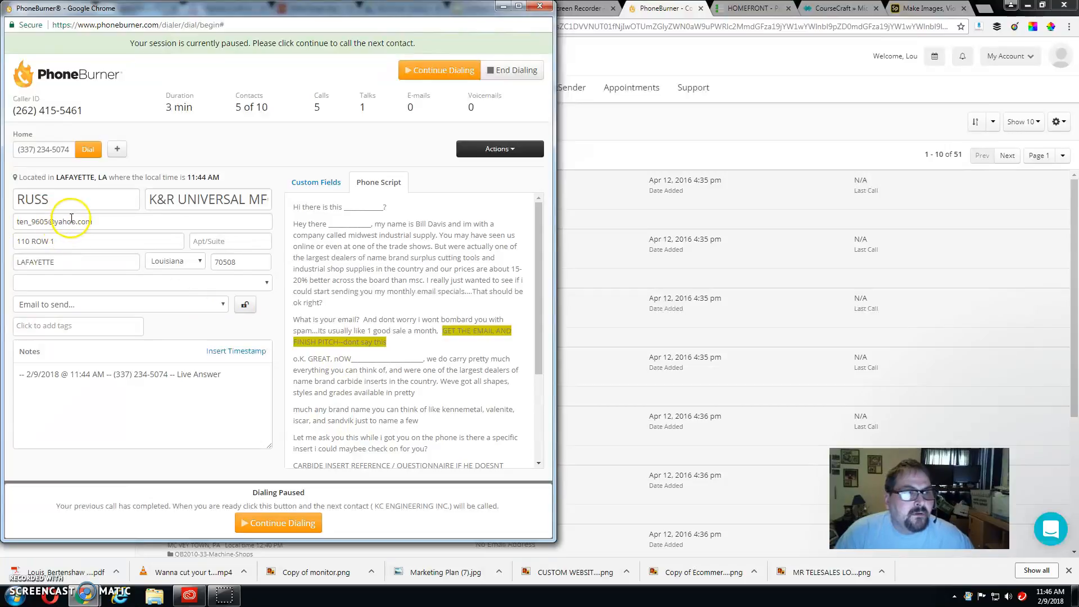
{"action": "left_click", "coordinate": [223, 304]}
{"action": "left_click", "coordinate": [117, 330]}
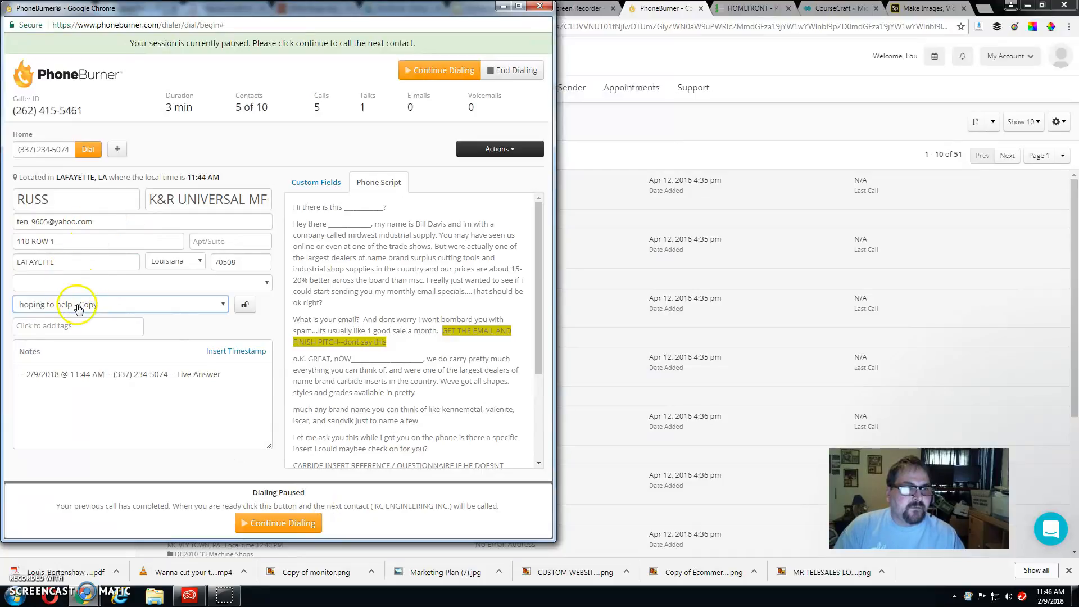
{"action": "left_click", "coordinate": [247, 306]}
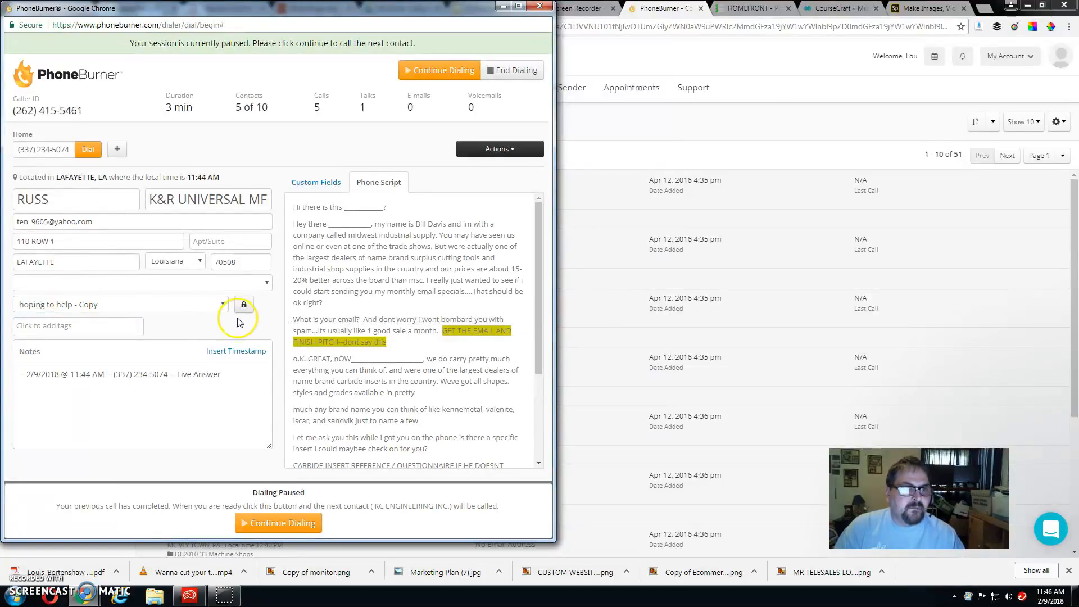
{"action": "left_click", "coordinate": [288, 524]}
{"action": "left_click", "coordinate": [380, 503]}
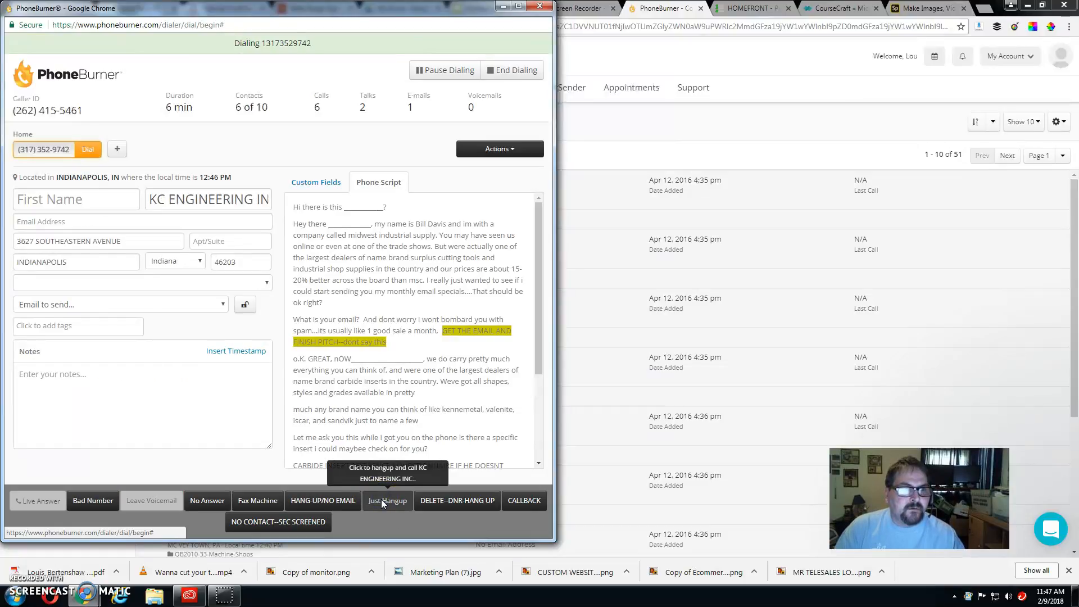
Step: Skip the current call and copy KURTZS MACHINING's Company Name value into First Name
{"action": "left_click", "coordinate": [205, 301]}
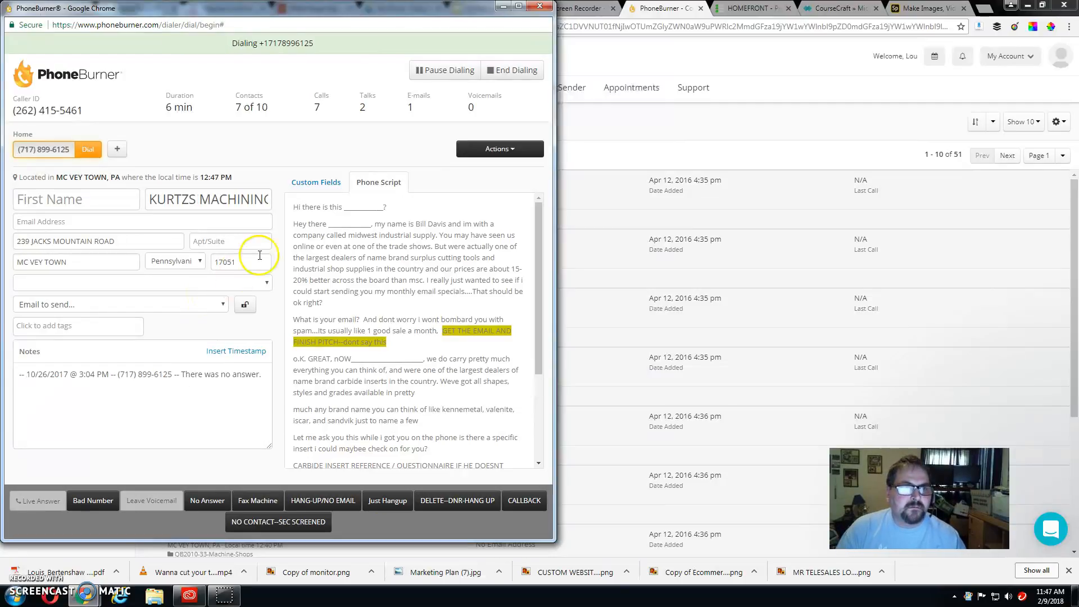
{"action": "left_click", "coordinate": [313, 185]}
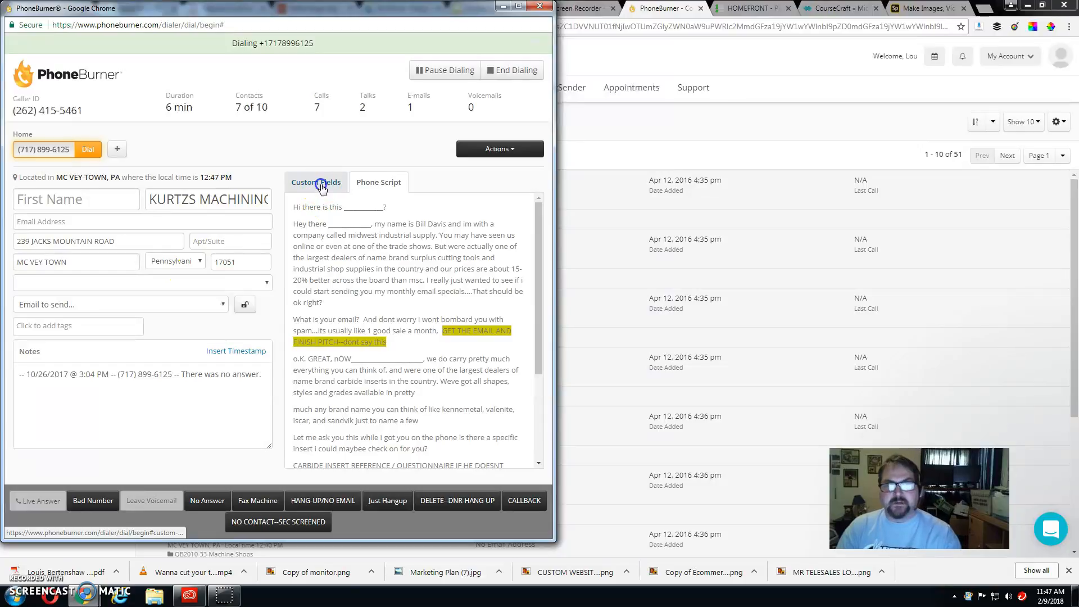
{"action": "left_click", "coordinate": [322, 187]}
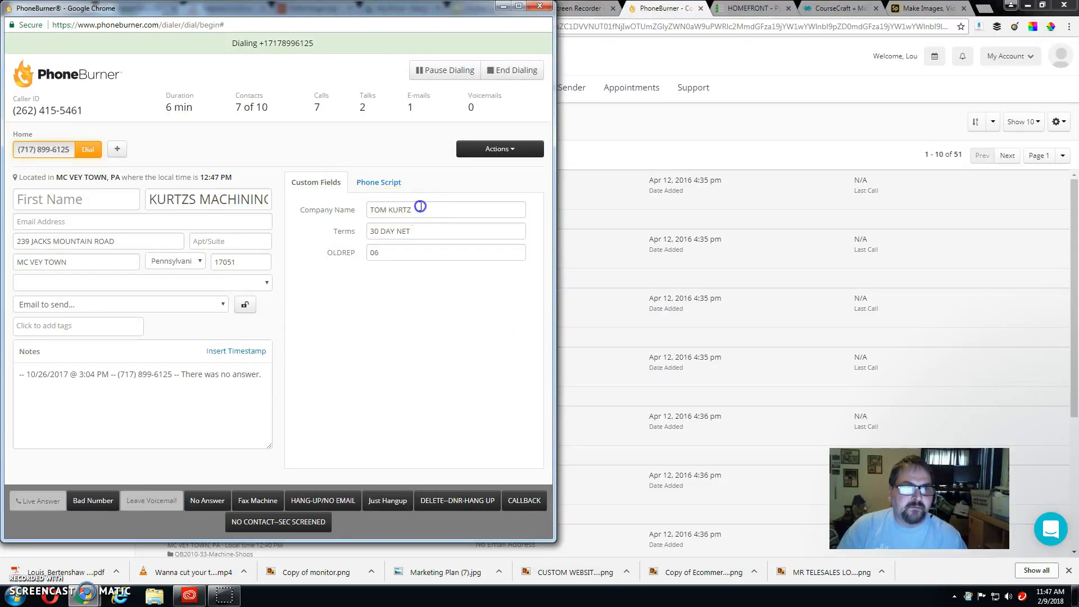
{"action": "left_click_drag", "start_coordinate": [419, 209], "coordinate": [352, 212]}
{"action": "key", "text": "ctrl+c"}
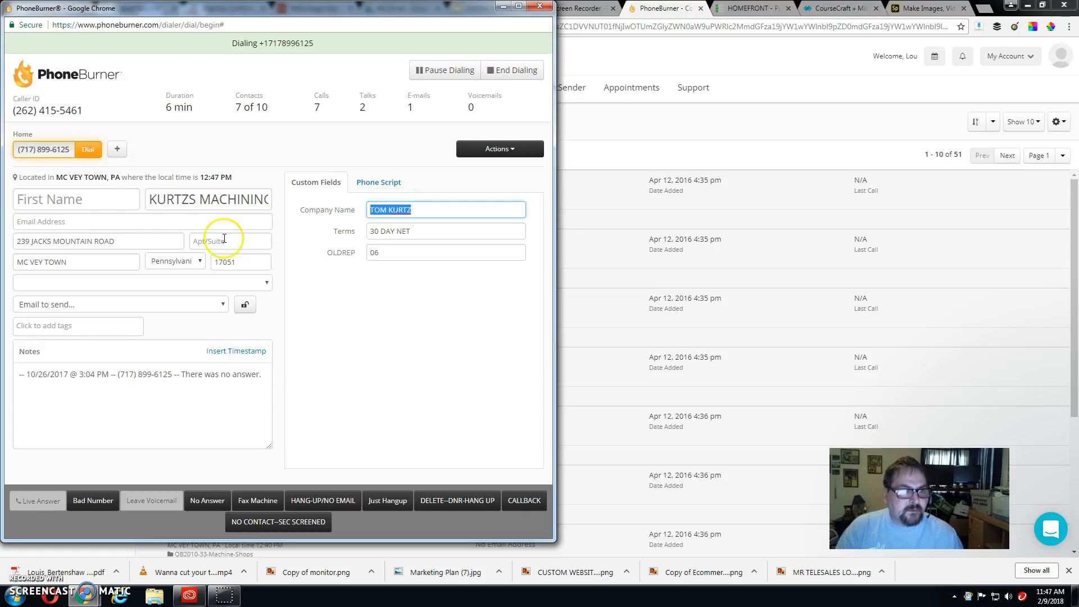
{"action": "left_click", "coordinate": [96, 204]}
{"action": "key", "text": "ctrl+v"}
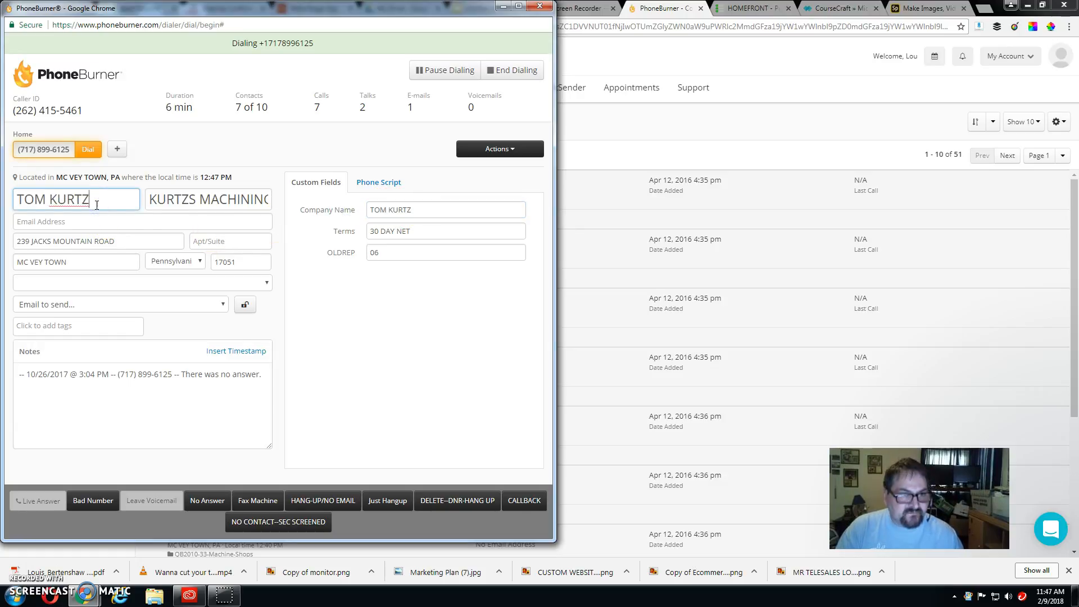
{"action": "left_click", "coordinate": [369, 185]}
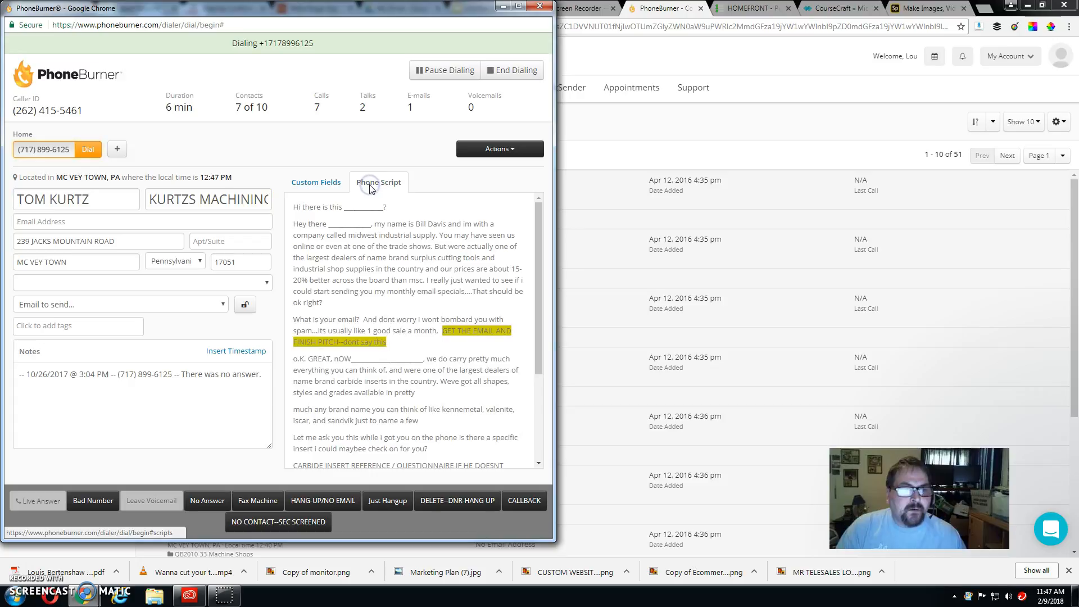
Step: Close the unanswered KURTZS MACHINING call as NO SALE with Just Hangup
{"action": "left_click", "coordinate": [374, 504]}
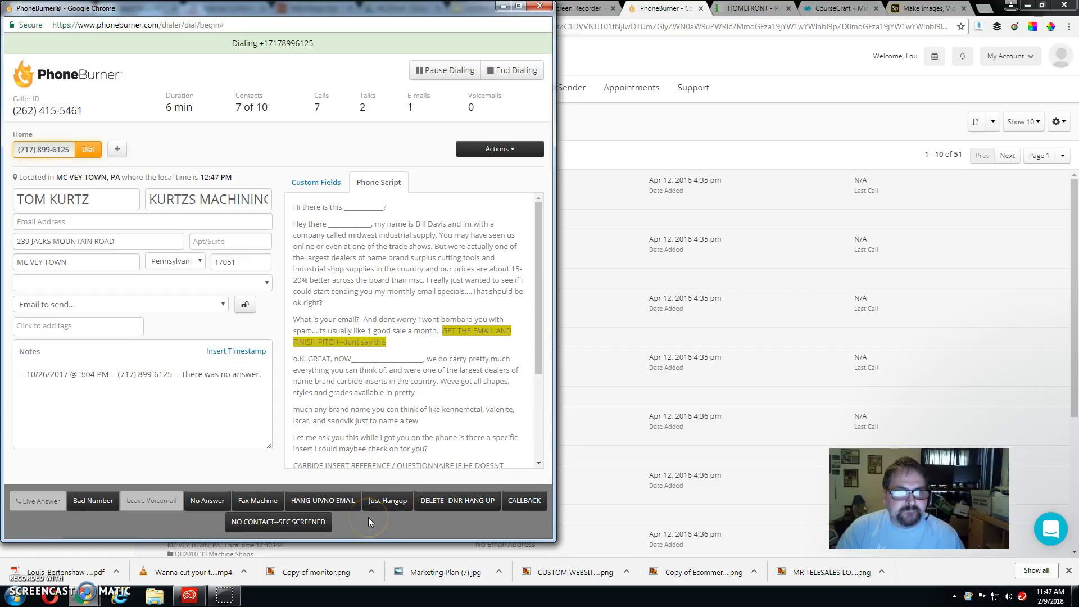
{"action": "left_click", "coordinate": [52, 489]}
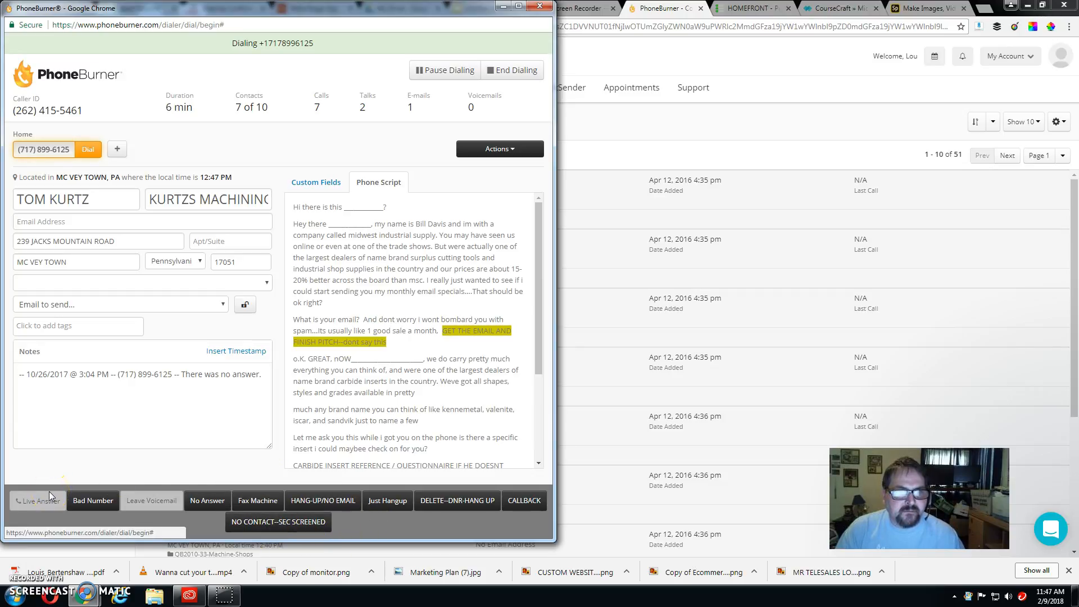
{"action": "left_click", "coordinate": [89, 448]}
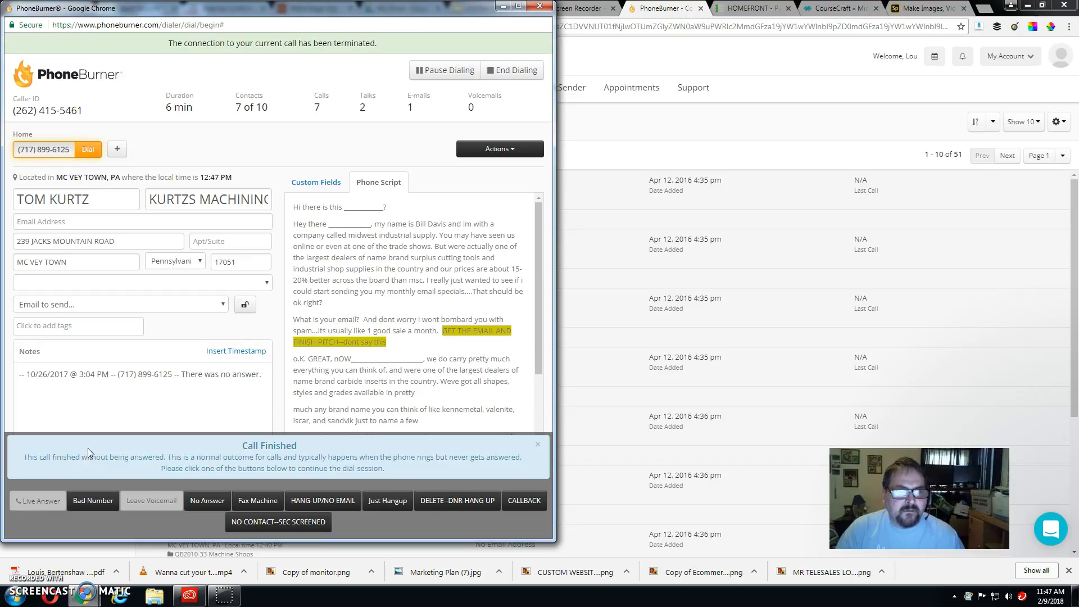
{"action": "left_click", "coordinate": [213, 381]}
{"action": "scroll", "coordinate": [351, 329], "scroll_direction": "down", "scroll_amount": 2}
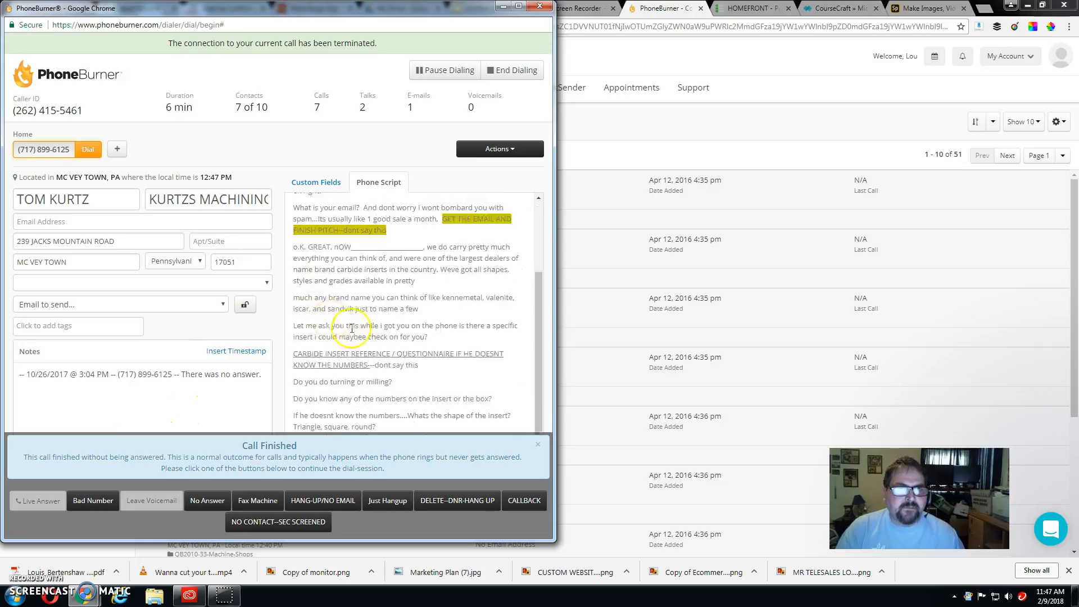
{"action": "scroll", "coordinate": [352, 329], "scroll_direction": "down", "scroll_amount": 1}
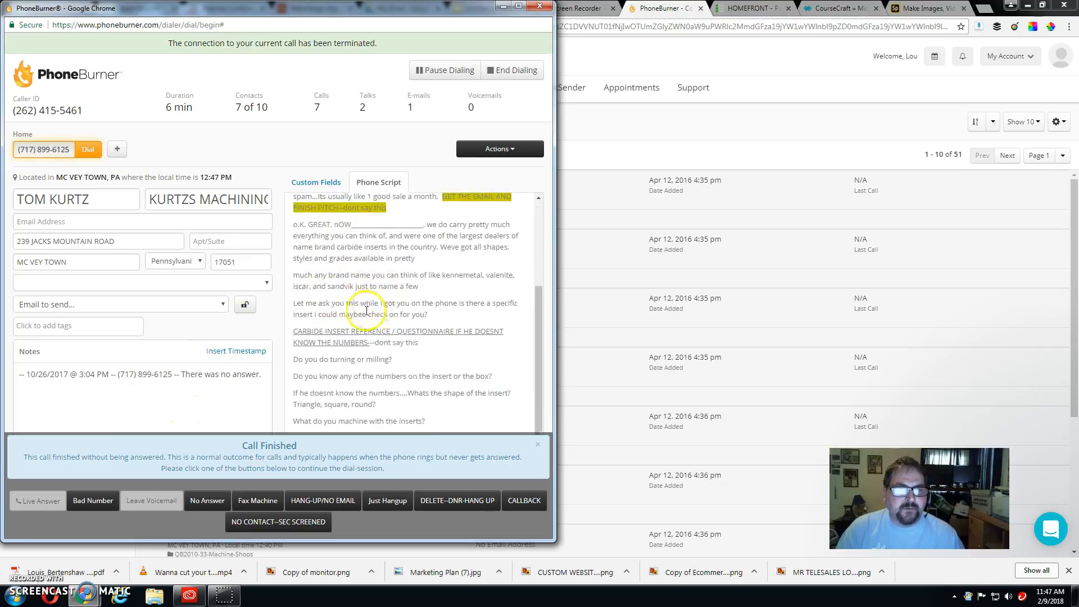
{"action": "left_click", "coordinate": [385, 501]}
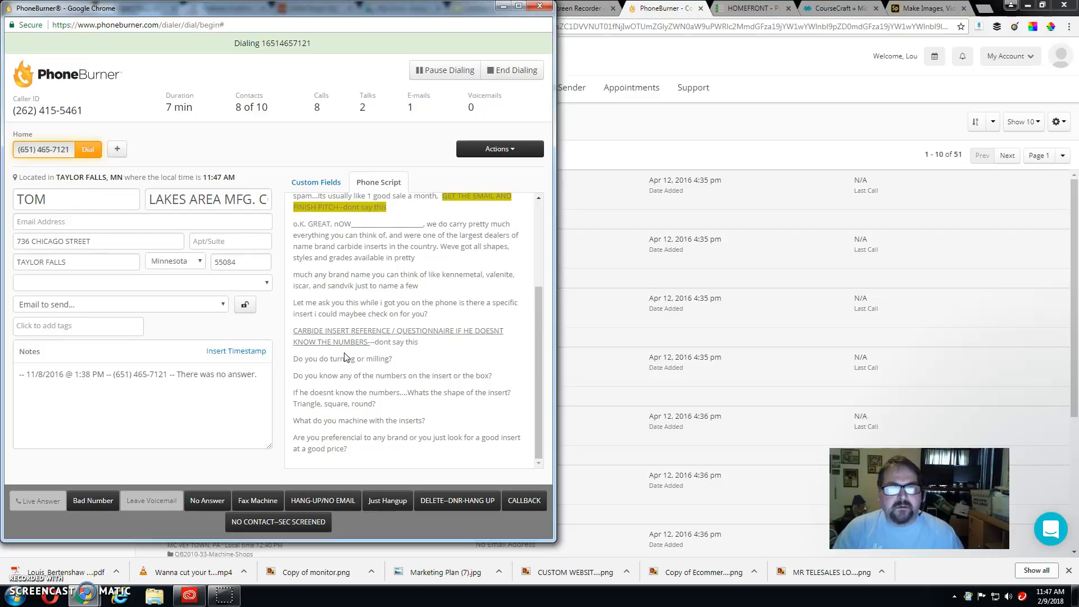
{"action": "left_click", "coordinate": [93, 501]}
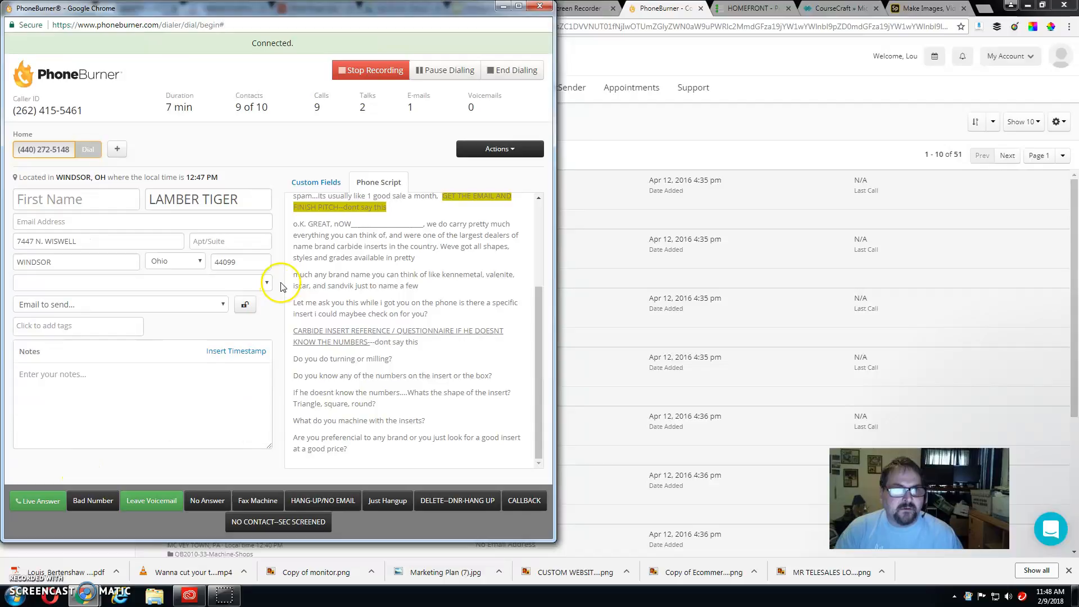
{"action": "left_click", "coordinate": [156, 501]}
{"action": "left_click", "coordinate": [267, 421]}
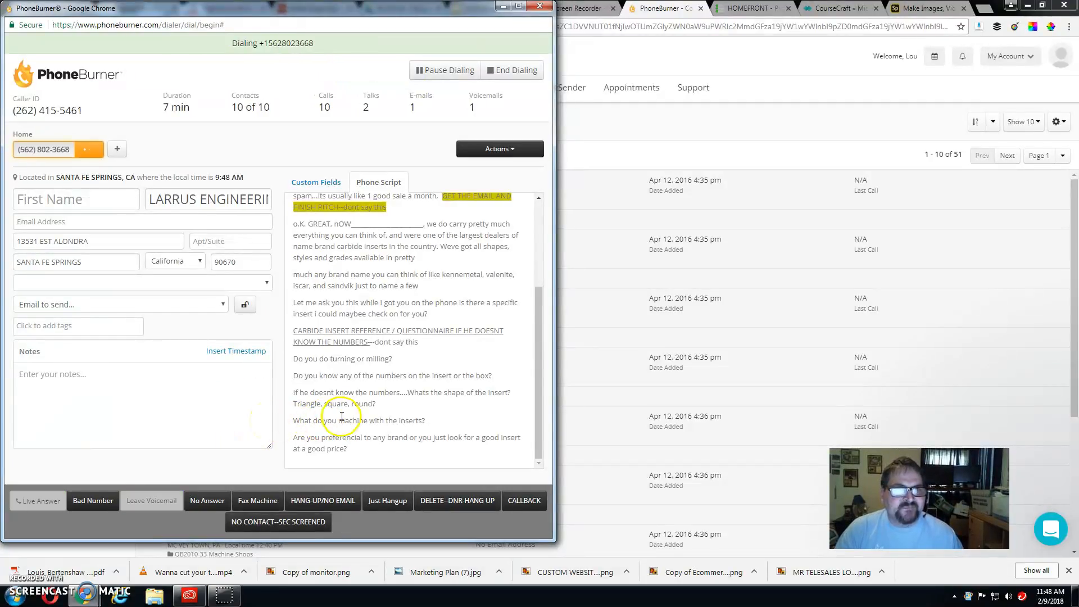
Step: Fill LARRUS ENGINEERING's First Name from its Company Name custom field, then return to the phone script
{"action": "left_click", "coordinate": [324, 183]}
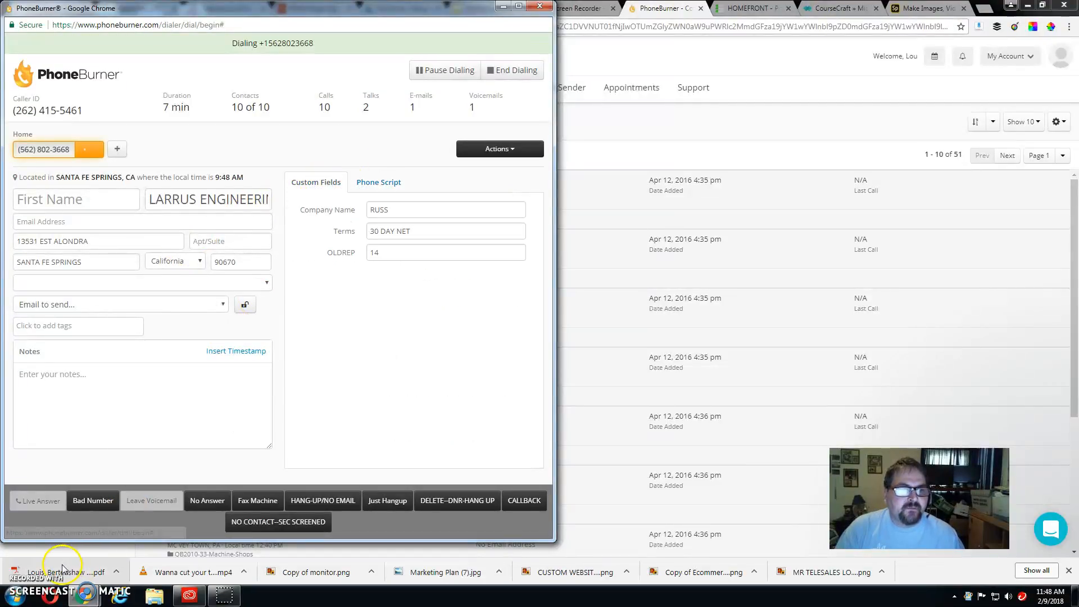
{"action": "double_click", "coordinate": [378, 209]}
{"action": "key", "text": "ctrl+c"}
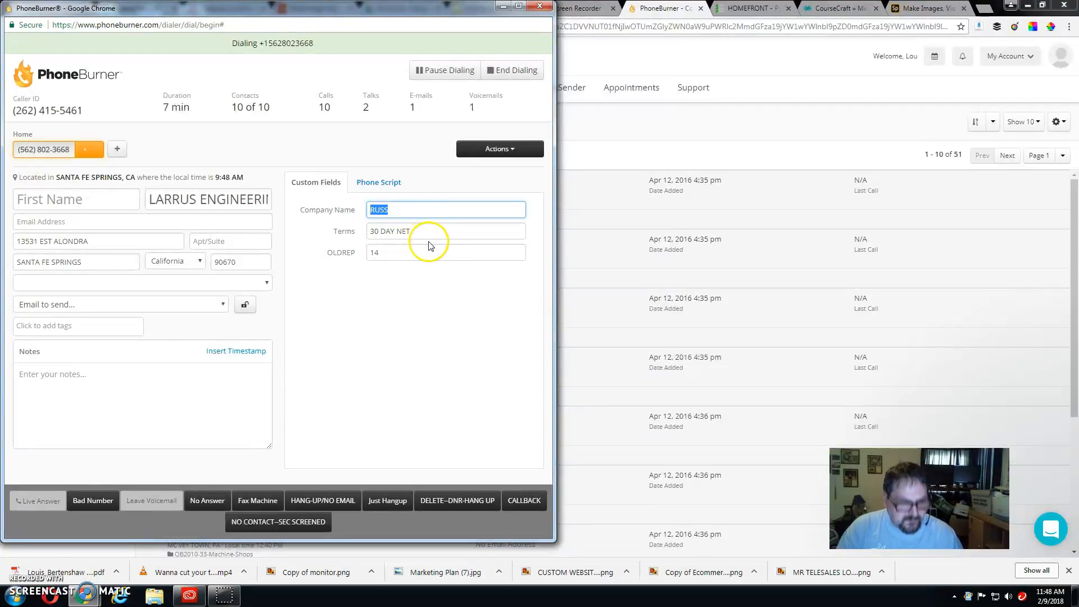
{"action": "left_click", "coordinate": [94, 198]}
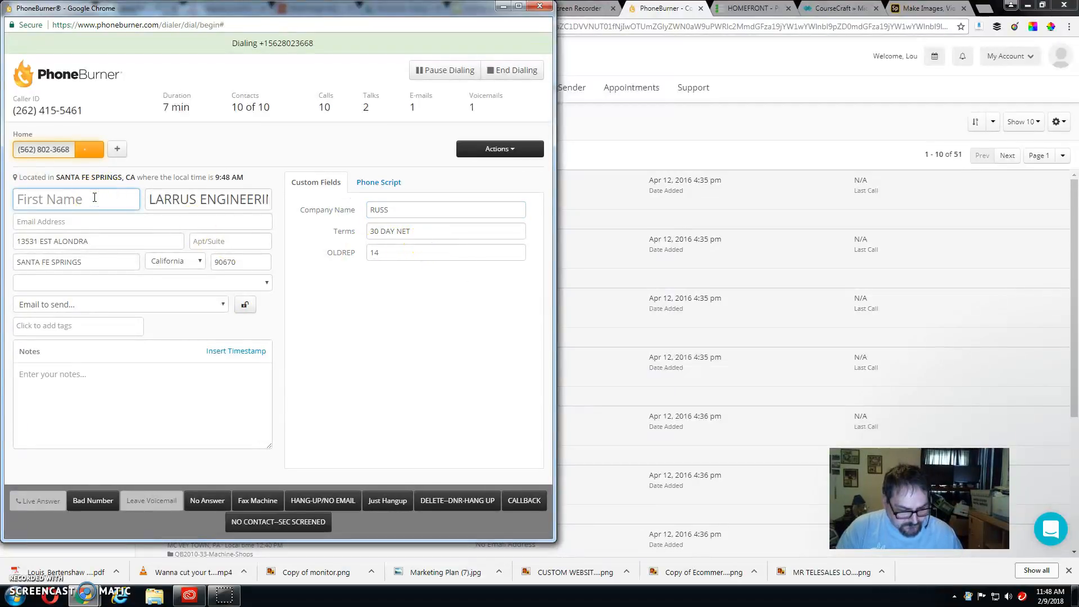
{"action": "key", "text": "ctrl+v"}
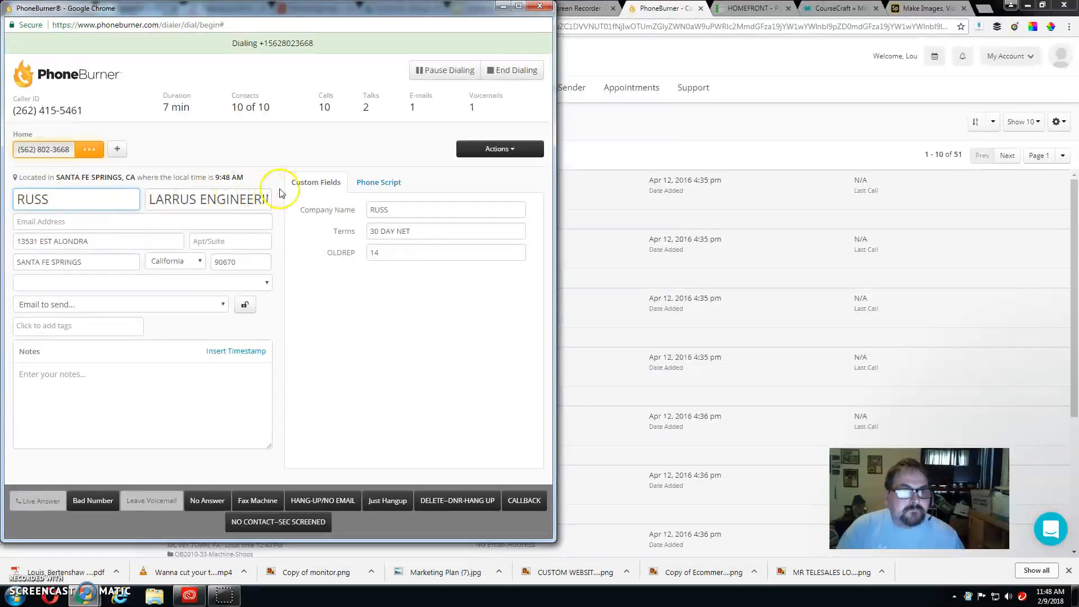
{"action": "left_click", "coordinate": [379, 182]}
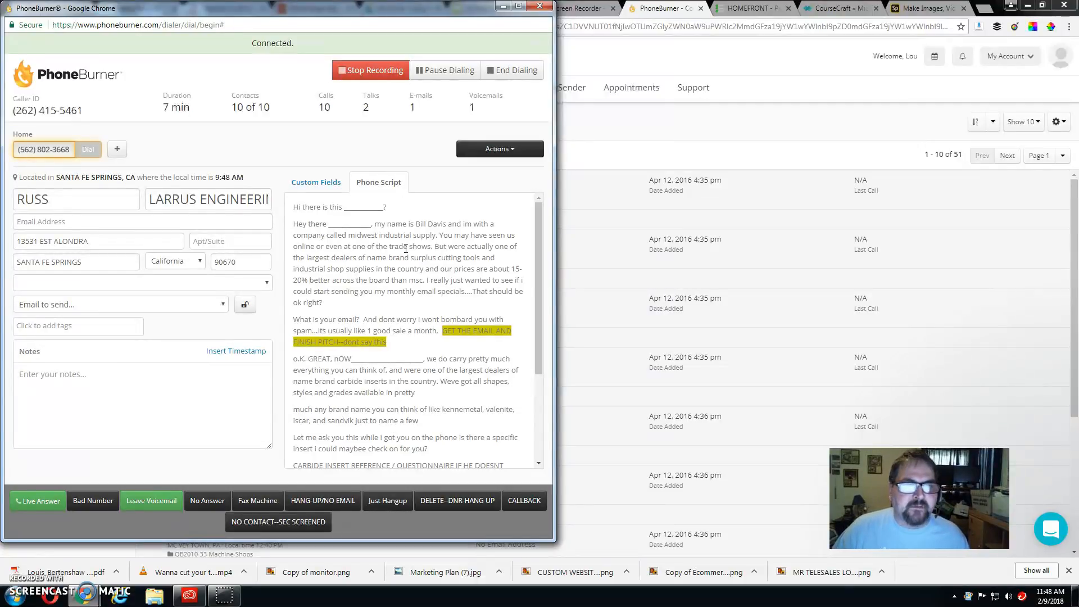
Step: Record the LARRUS ENGINEERING contact's email address and hang up the call as NO SALE
{"action": "left_click", "coordinate": [64, 225]}
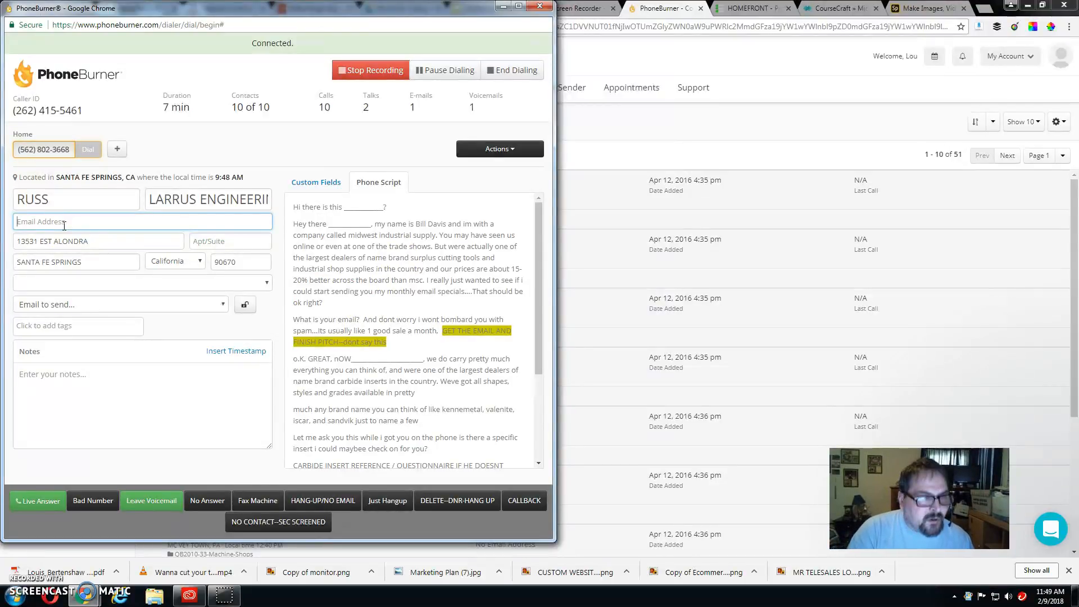
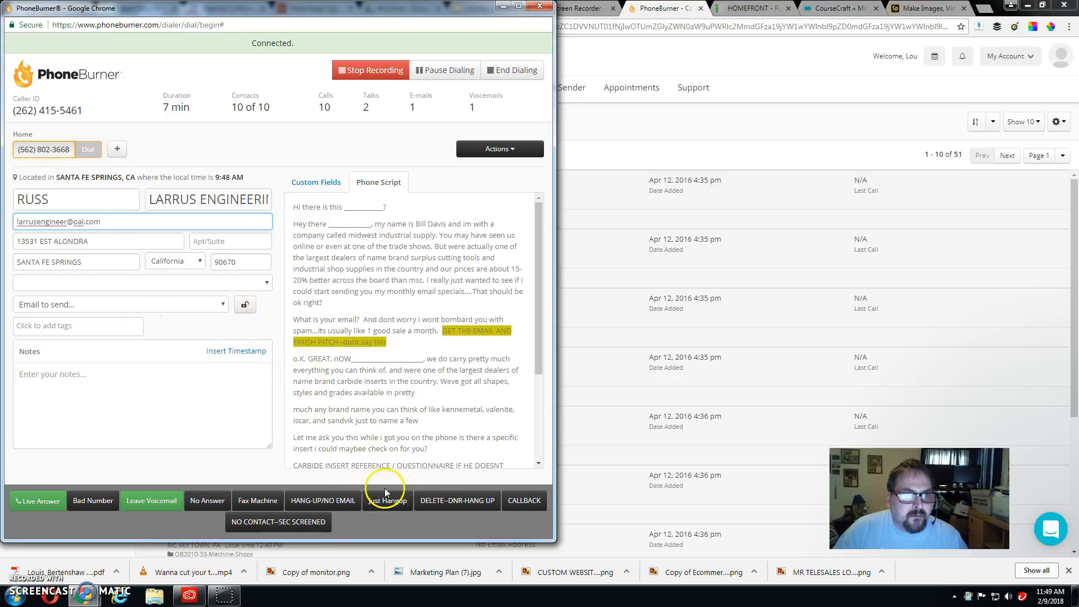
{"action": "left_click", "coordinate": [394, 505]}
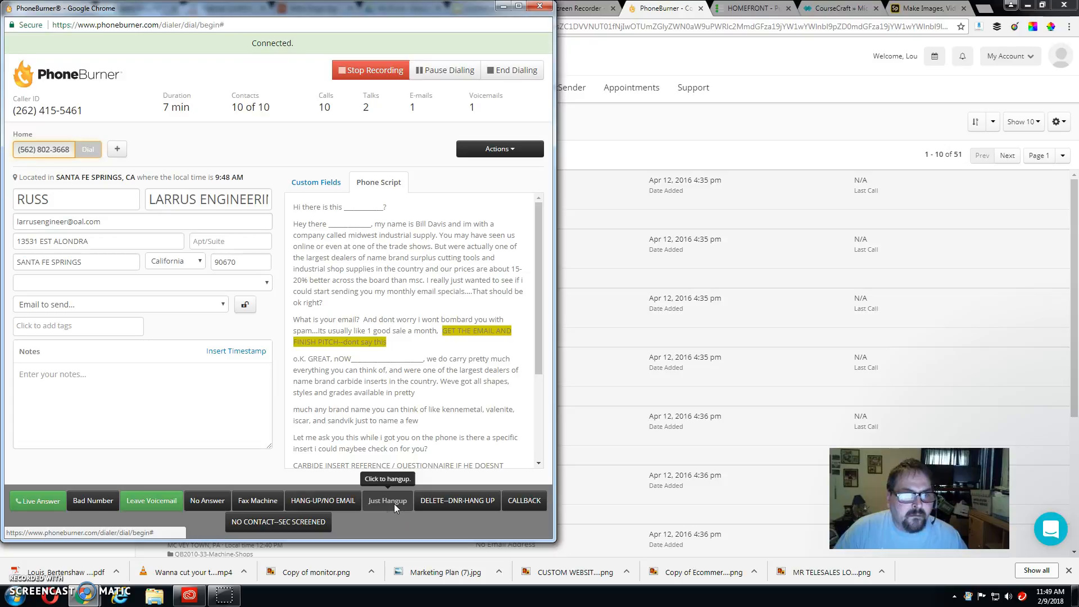